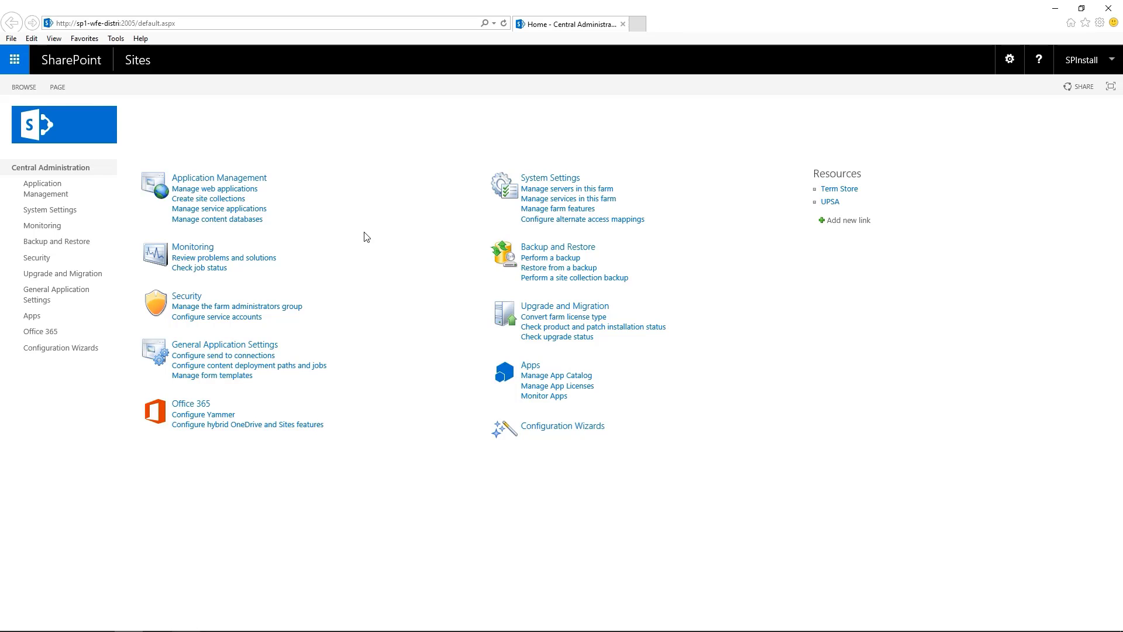
Open the Quota Templates page from Application Management
click(253, 179)
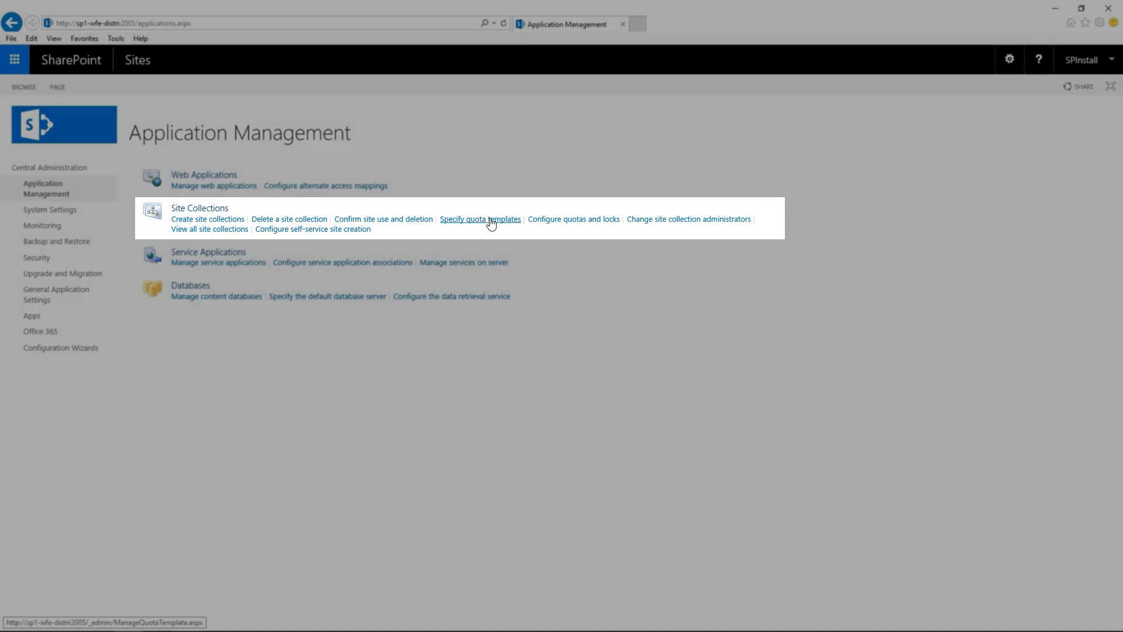
click(490, 219)
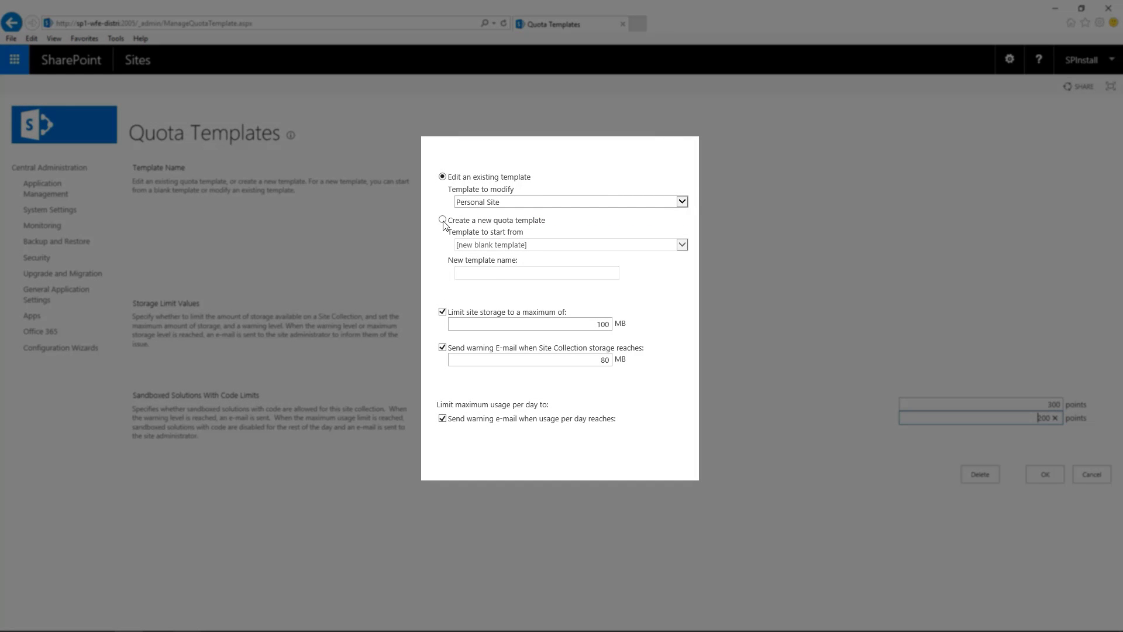
Start a new quota template from the blank template, named 'Techsnips Quota'
click(442, 221)
click(682, 245)
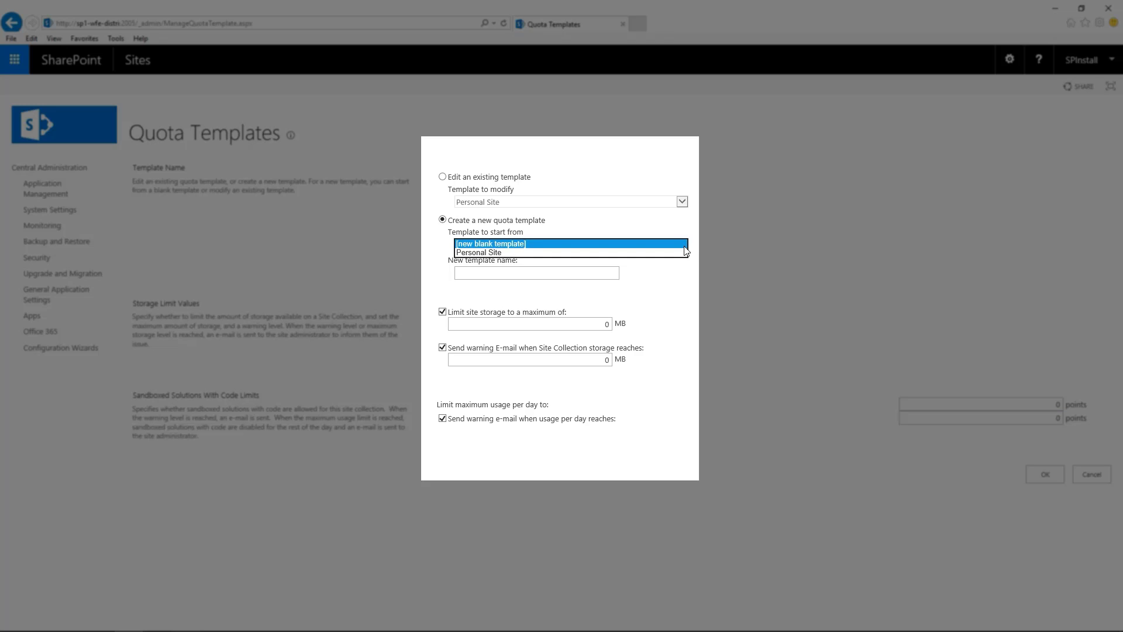
click(670, 292)
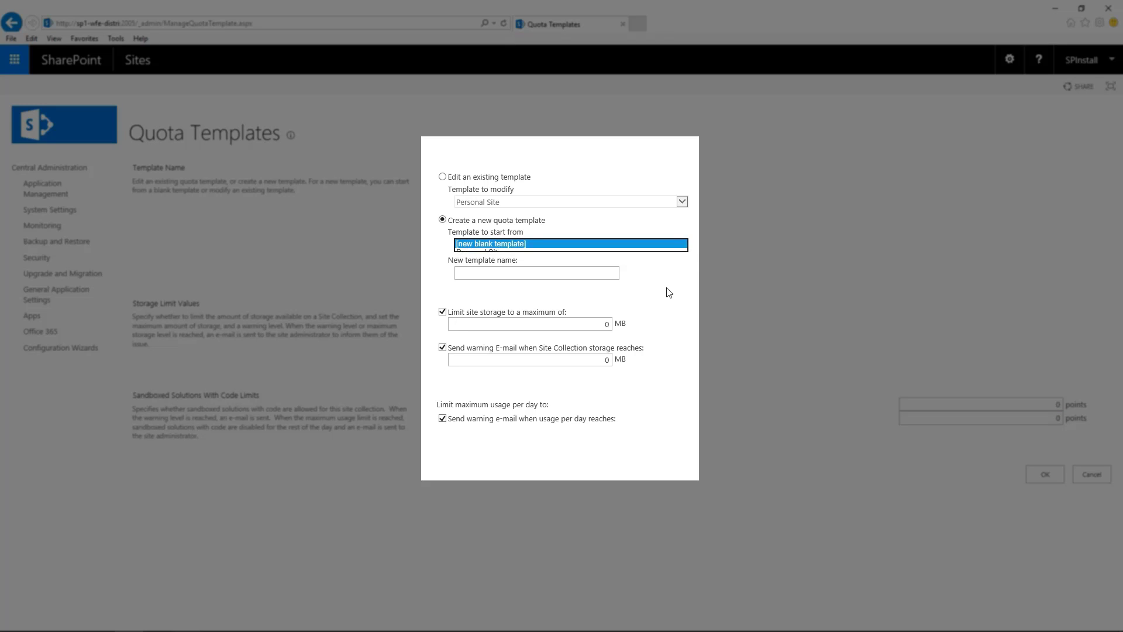
click(525, 272)
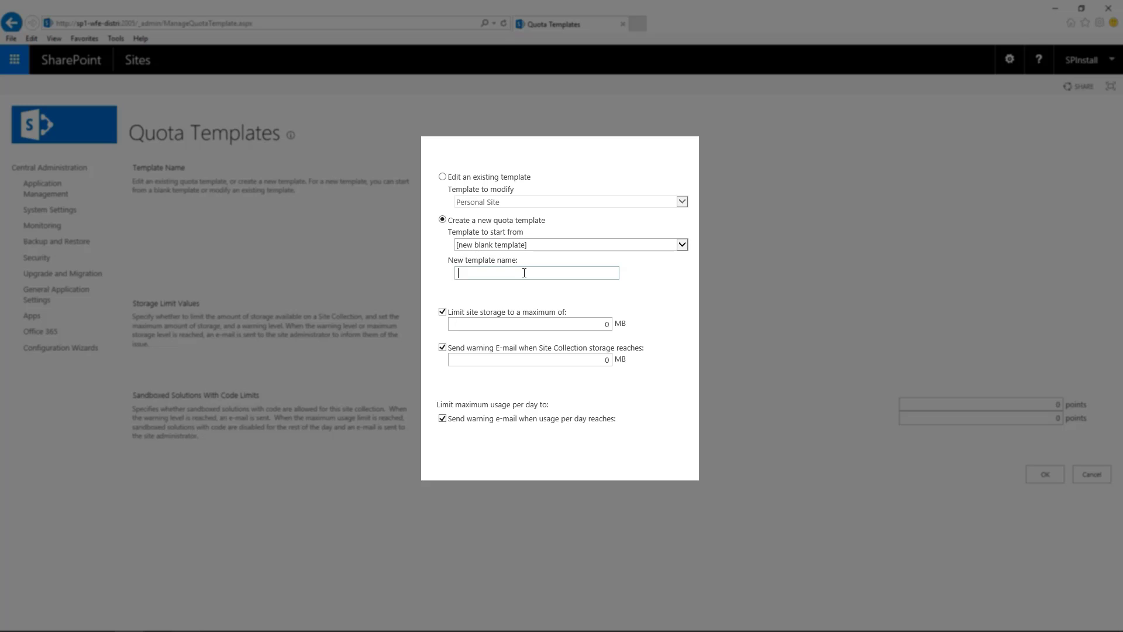
text(Techsnips Quota)
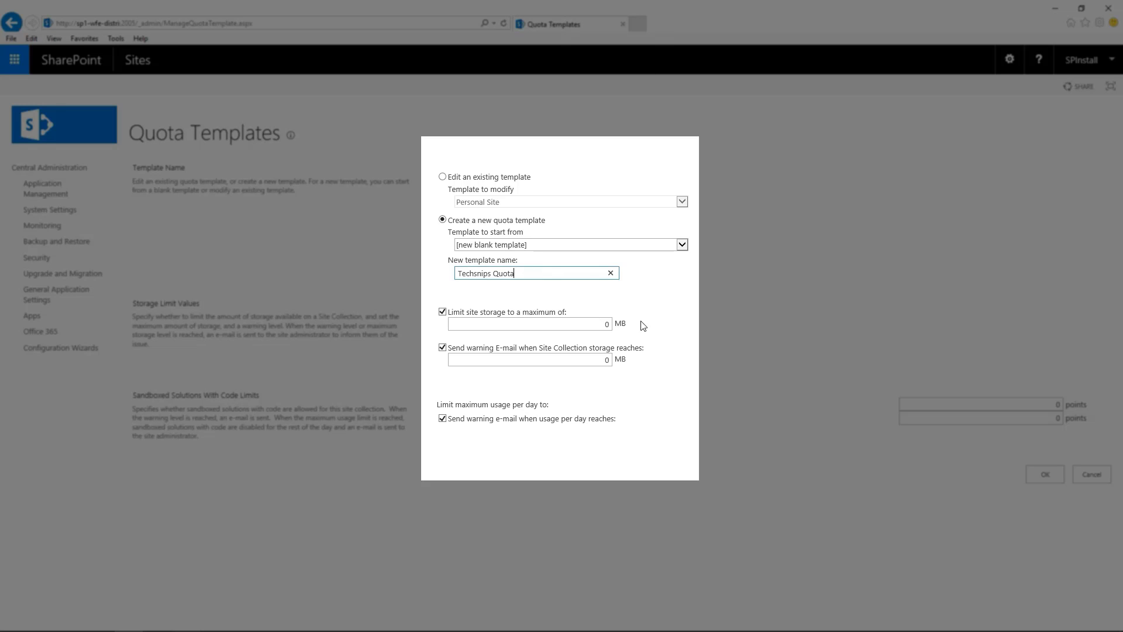
Give Techsnips Quota a 5120 MB storage limit and 4096 MB warning level, and save it
key(Tab)
key(Tab)
text(5120)
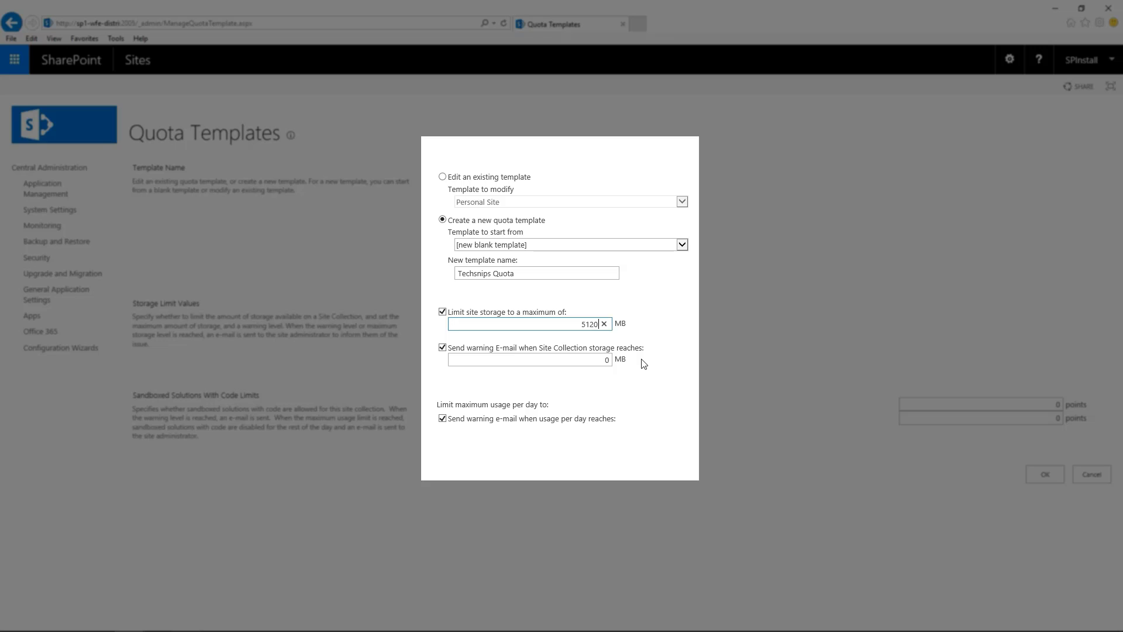
click(603, 365)
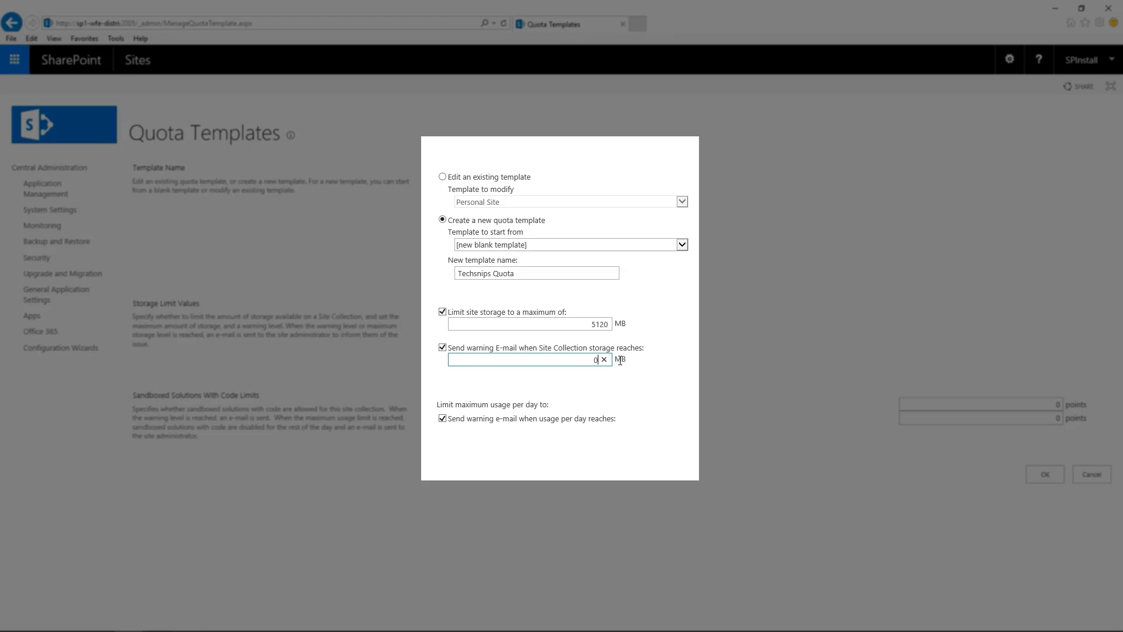
key(BackSpace)
text(4096)
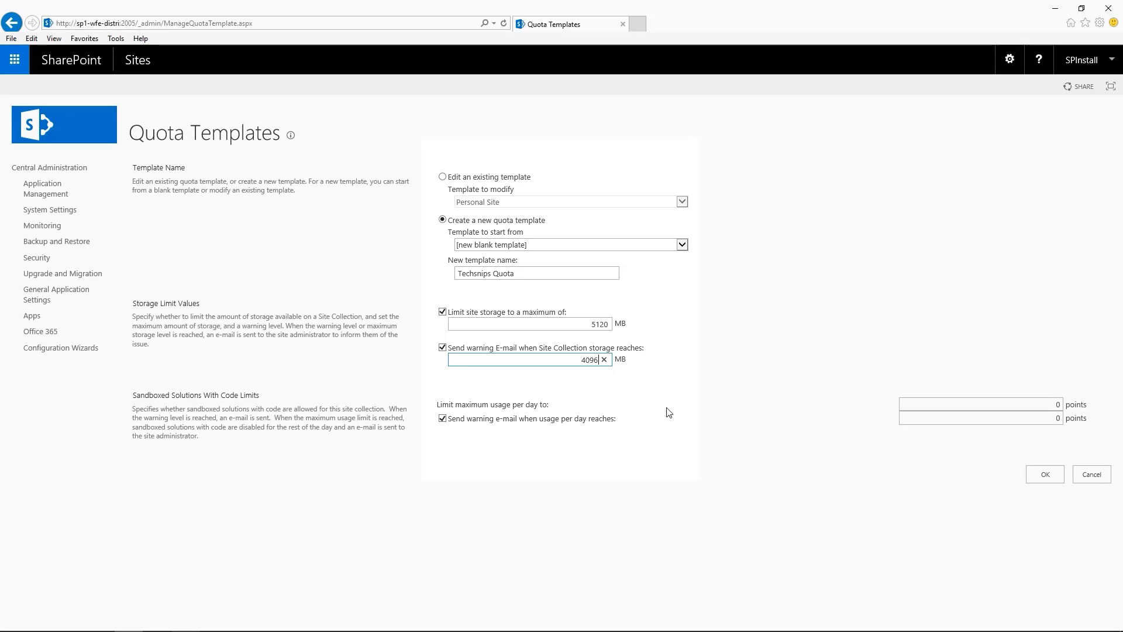
click(1057, 476)
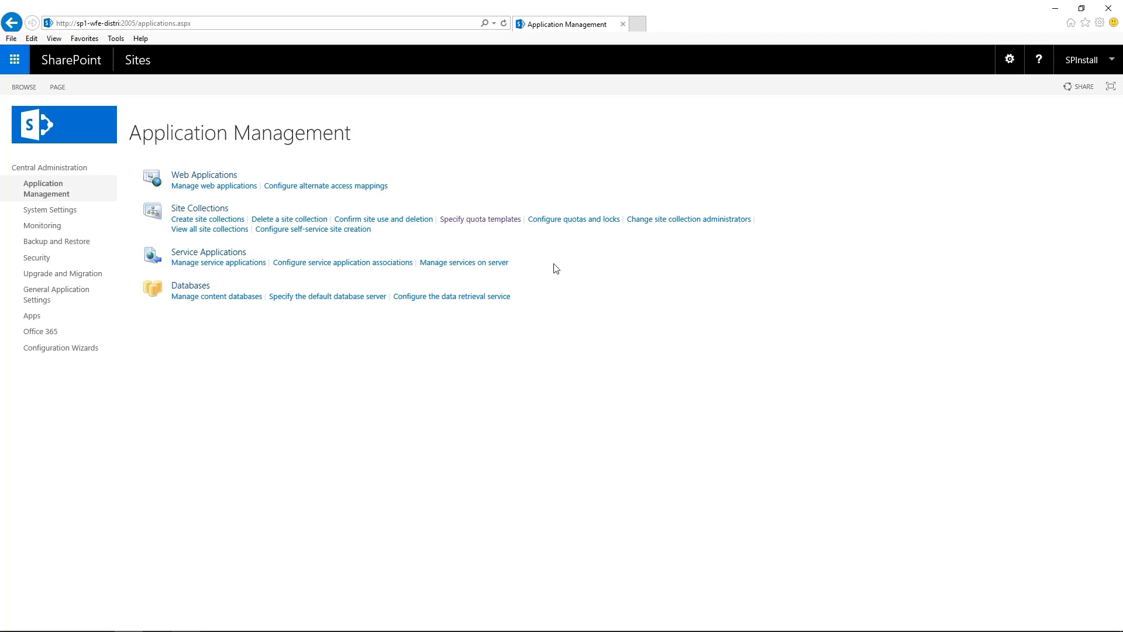
click(482, 220)
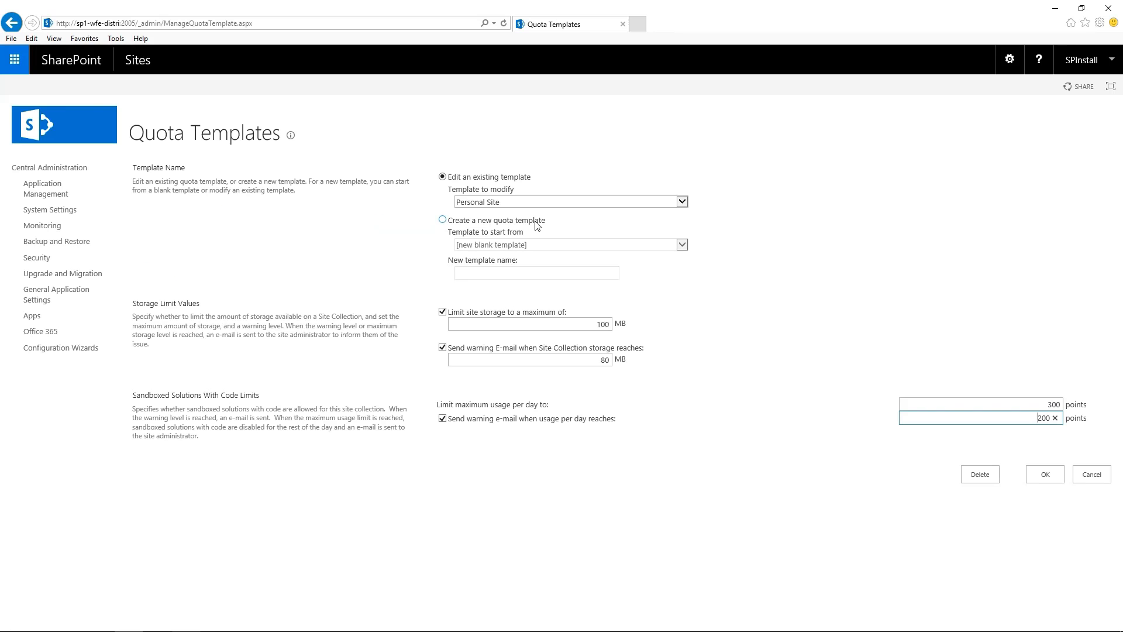
click(683, 204)
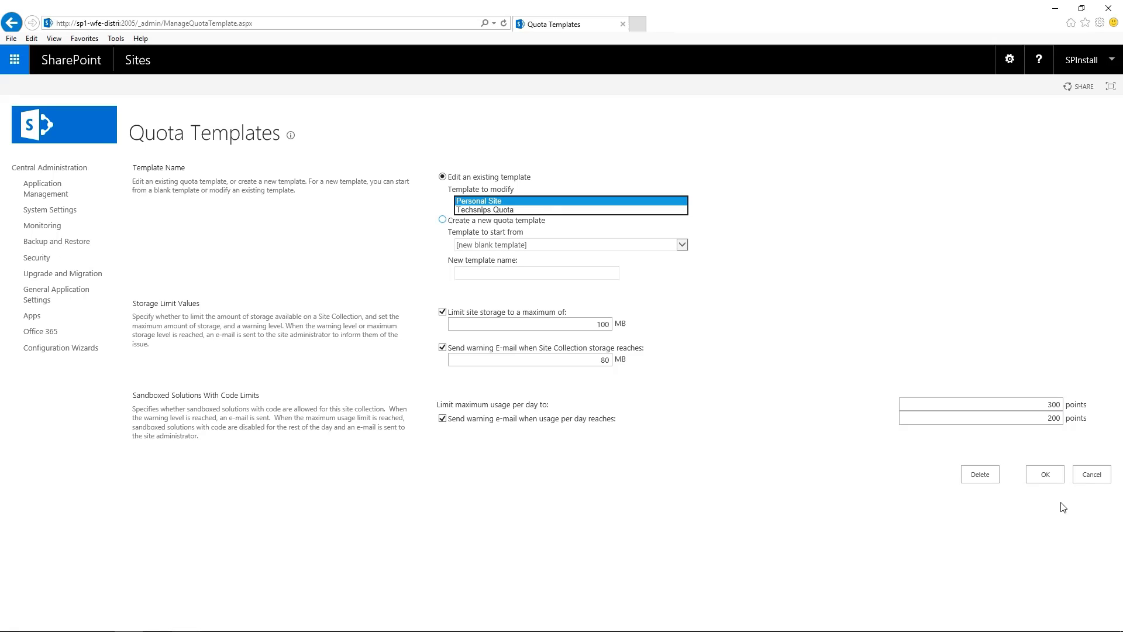
click(1092, 475)
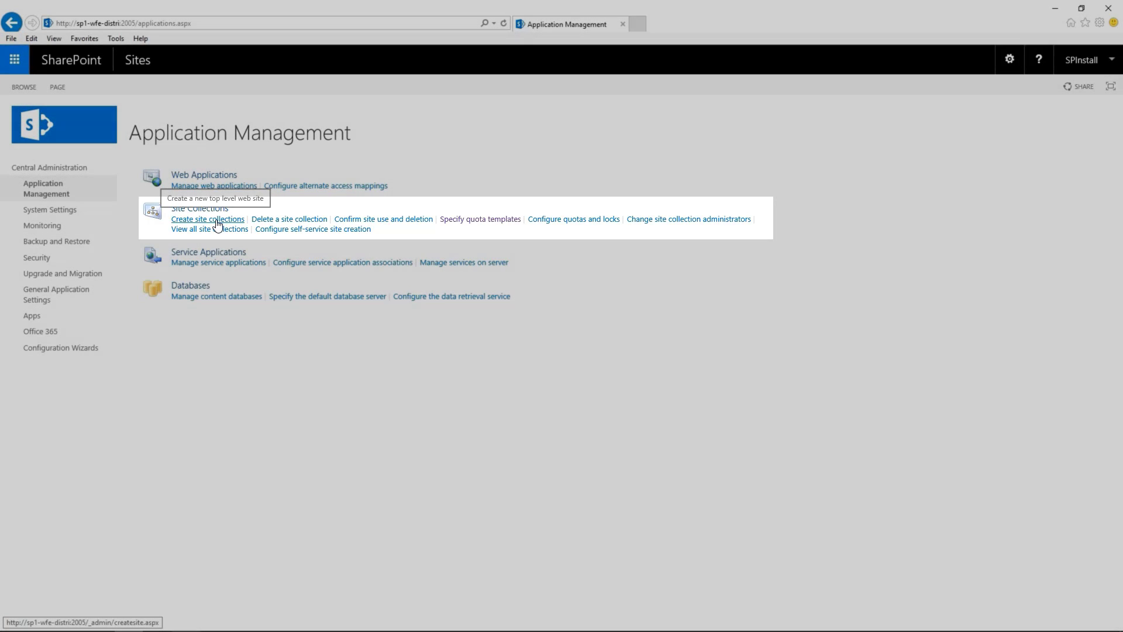
Start a new site collection titled 'TechSnips' at URL /sites/techsnips
click(218, 224)
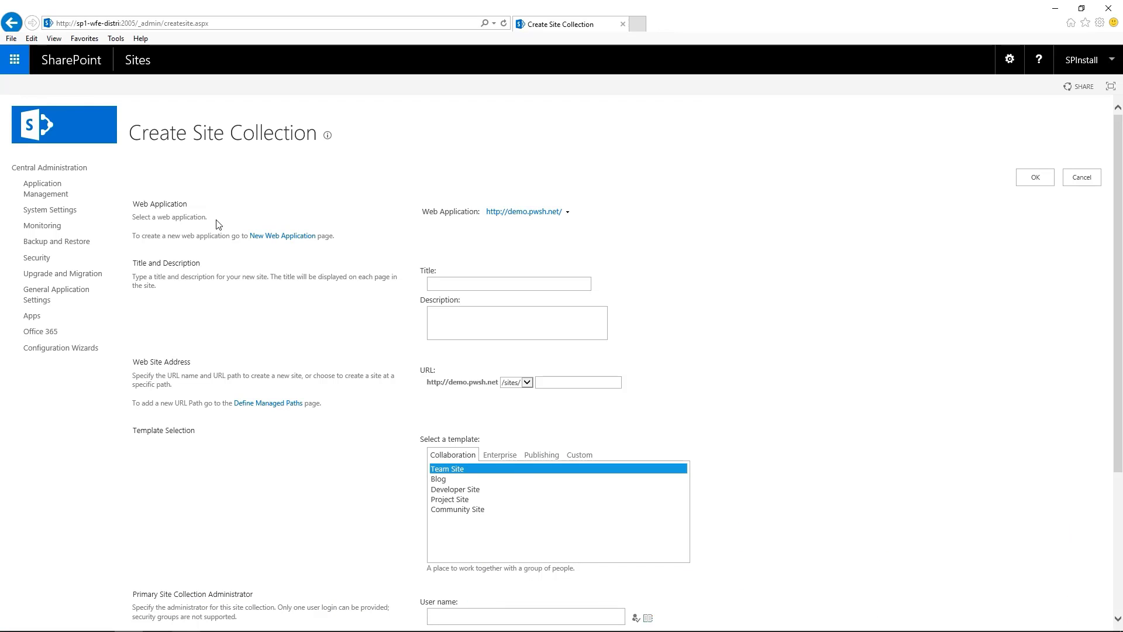
click(509, 283)
text(TechSnips)
click(578, 382)
text(techsnips)
Enter and verify the primary and secondary site collection administrators
scroll(559, 403, down, 3)
click(559, 403)
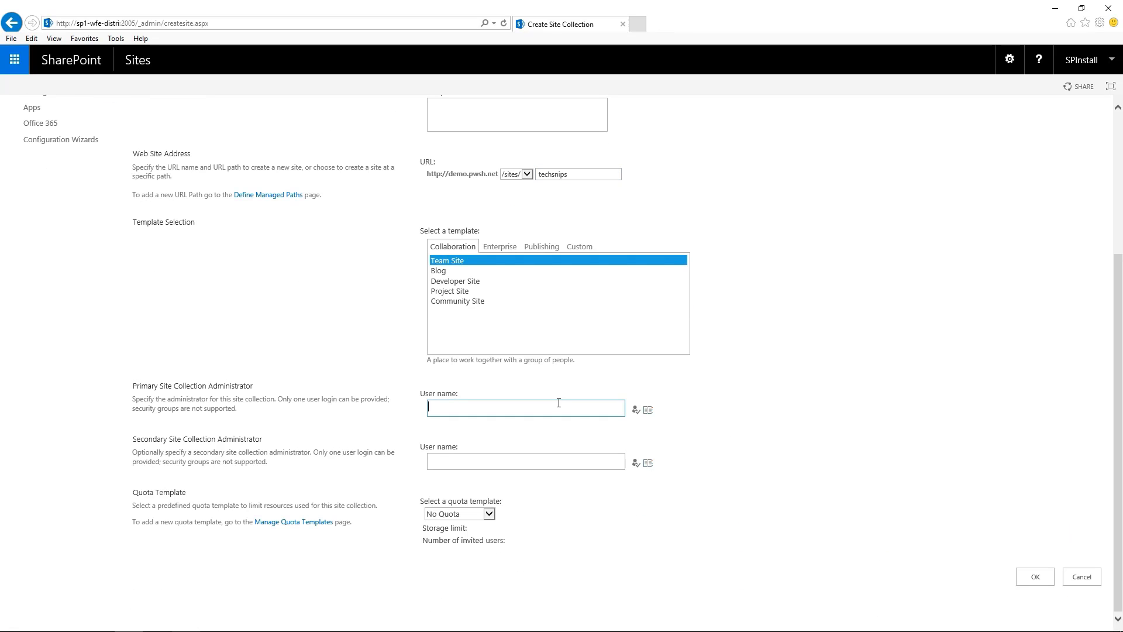
text(spinstall)
click(636, 410)
click(554, 461)
text(angela)
click(636, 463)
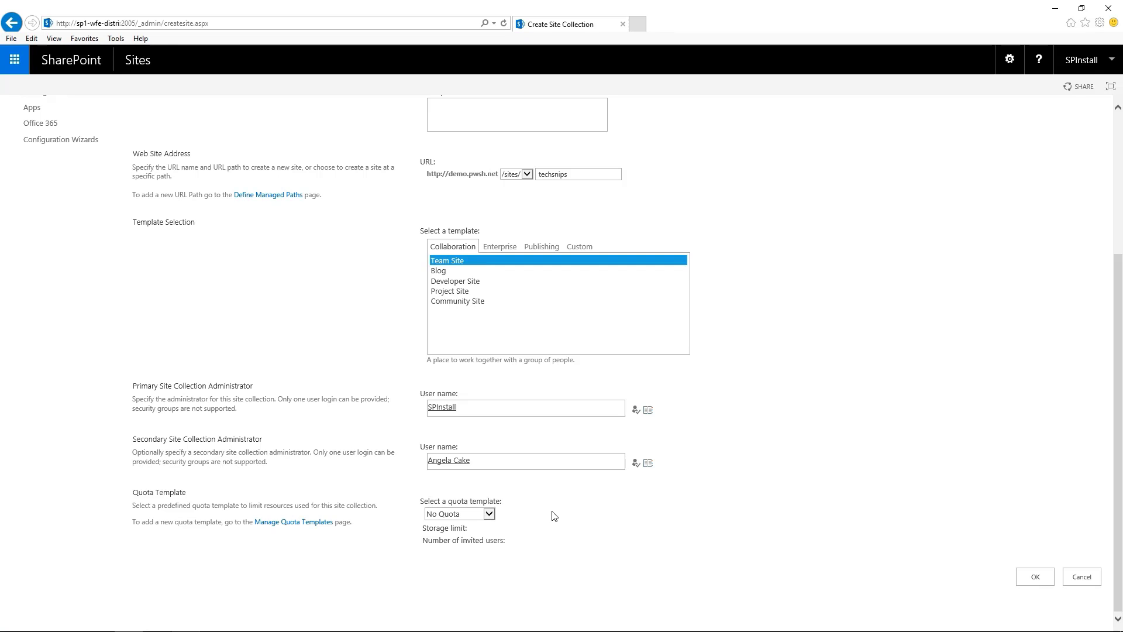
Assign the Techsnips Quota template and create the techsnips site collection
click(490, 514)
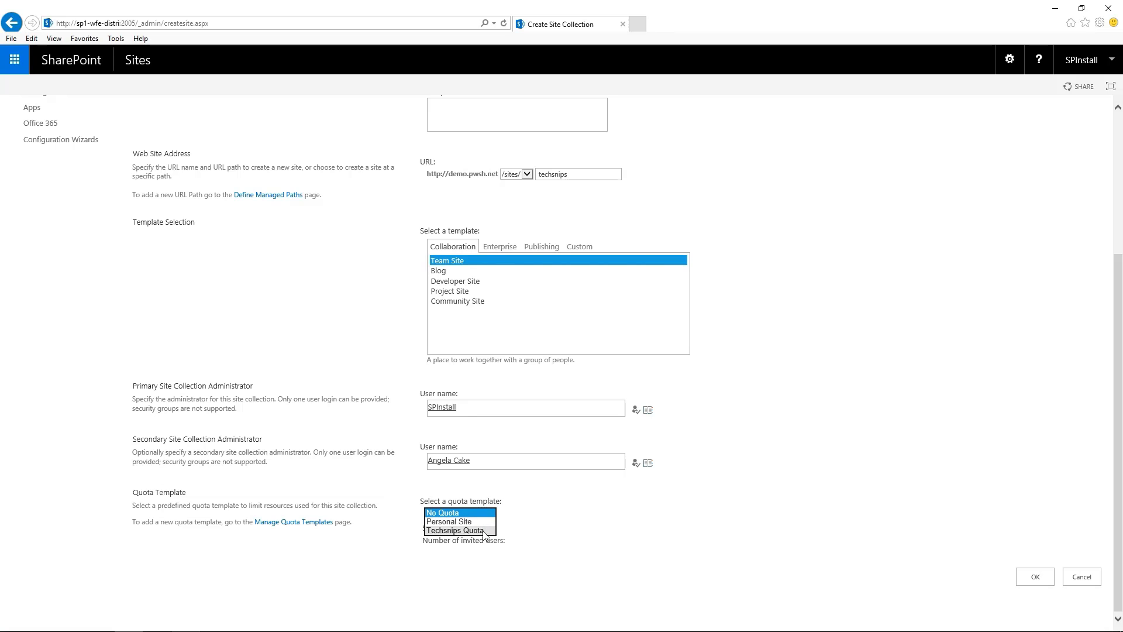
click(483, 531)
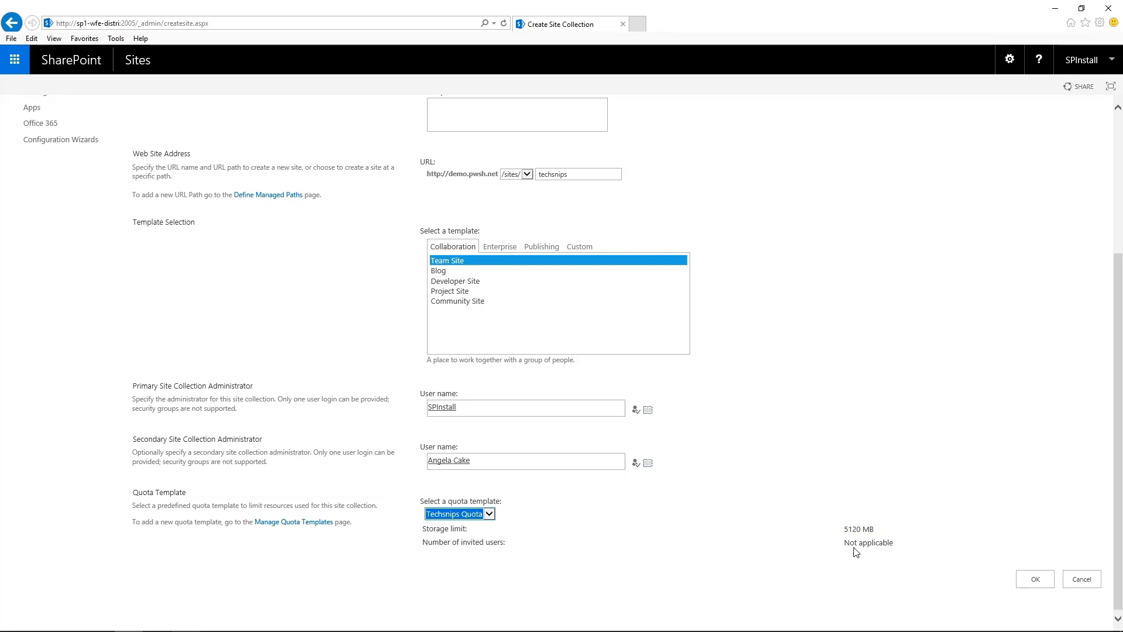
click(1036, 579)
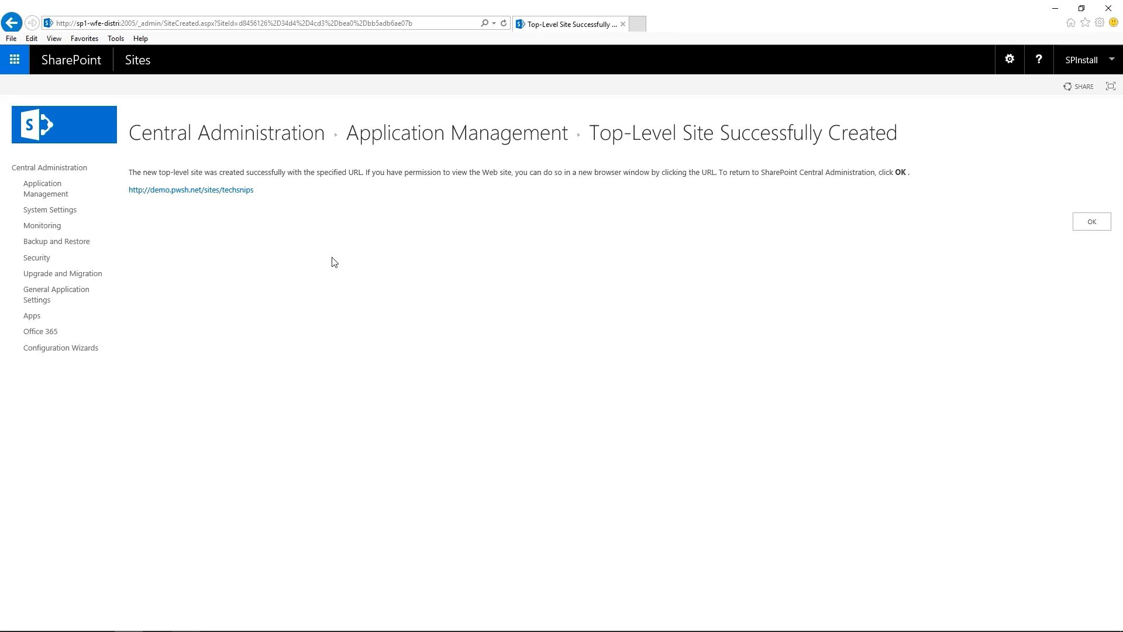
Check the TechSnips site's Storage Metrics (5.00 GB free of 5.00 GB), then return to Central Administration
click(236, 190)
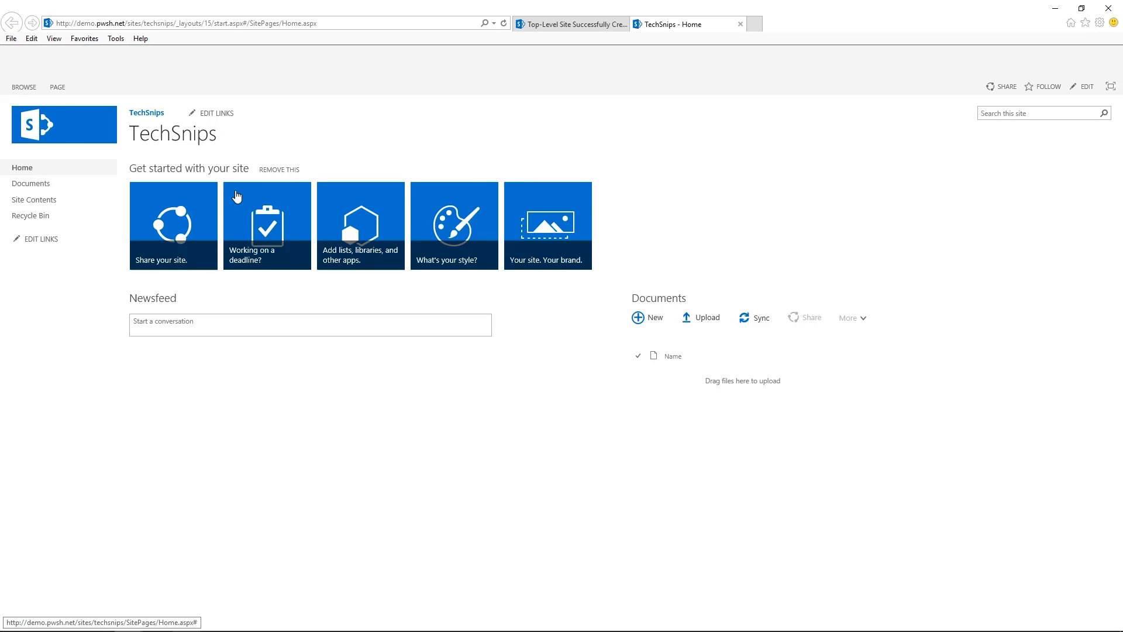
click(1009, 69)
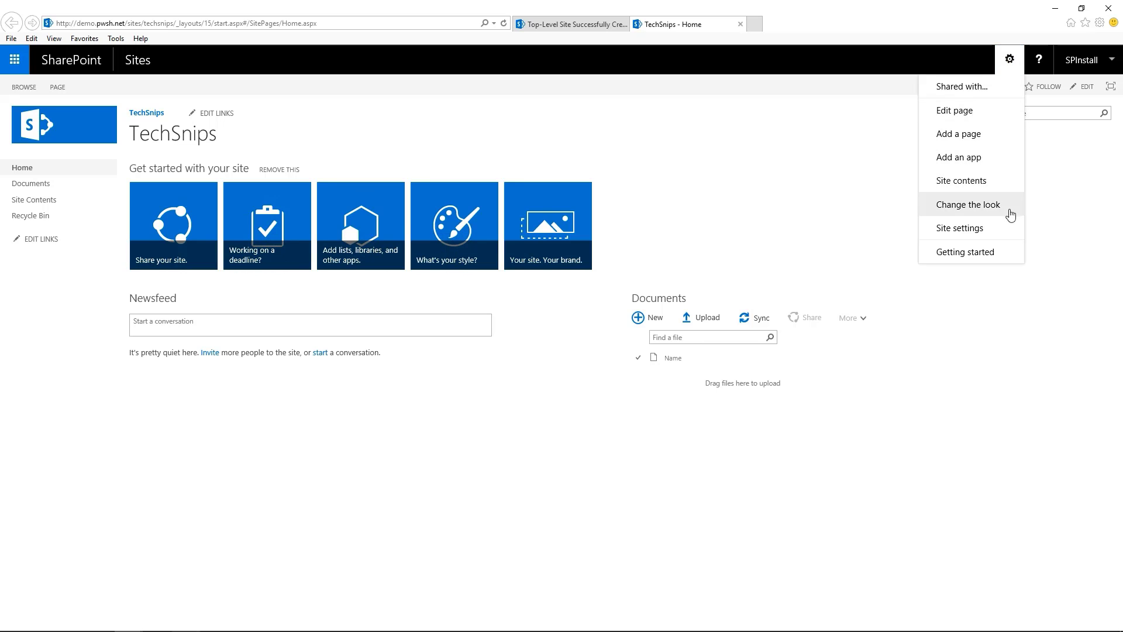
click(1003, 232)
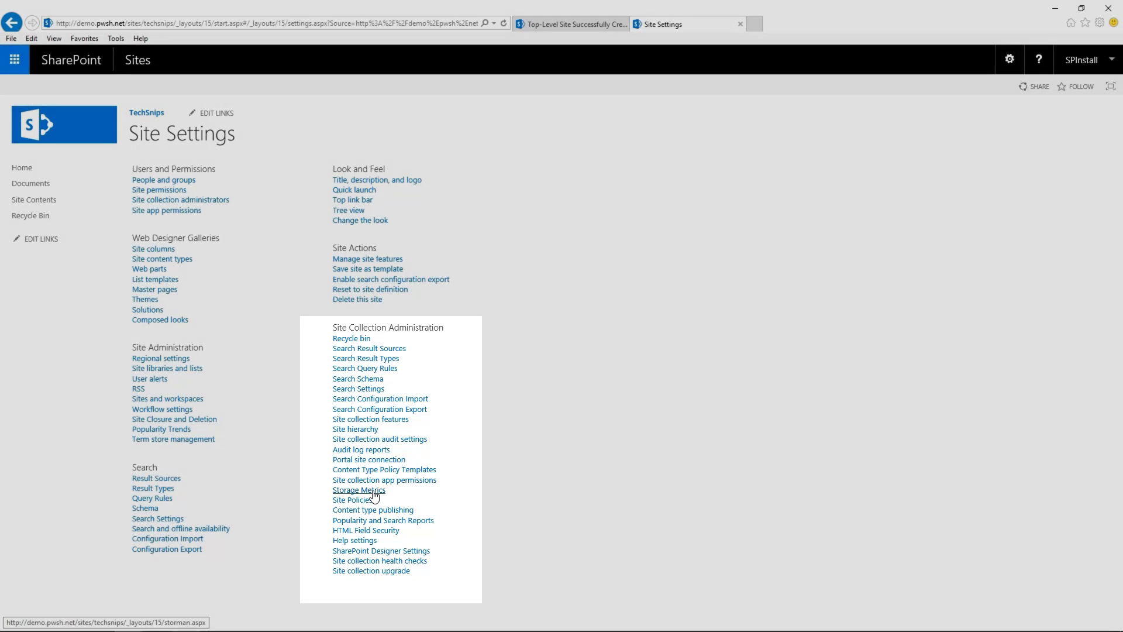
click(373, 490)
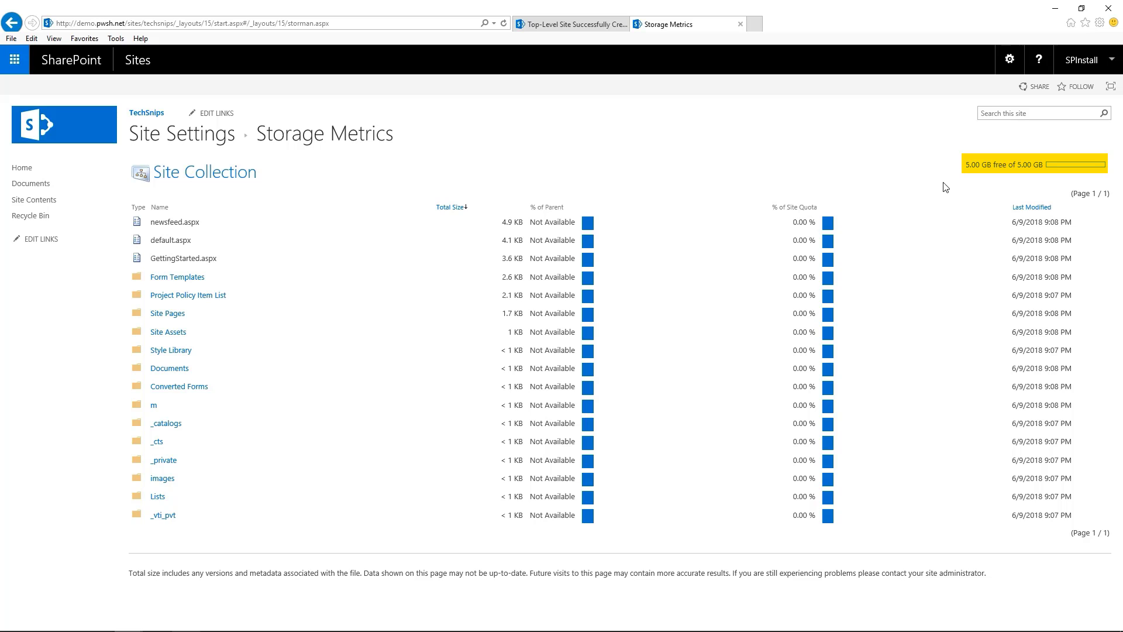
click(573, 26)
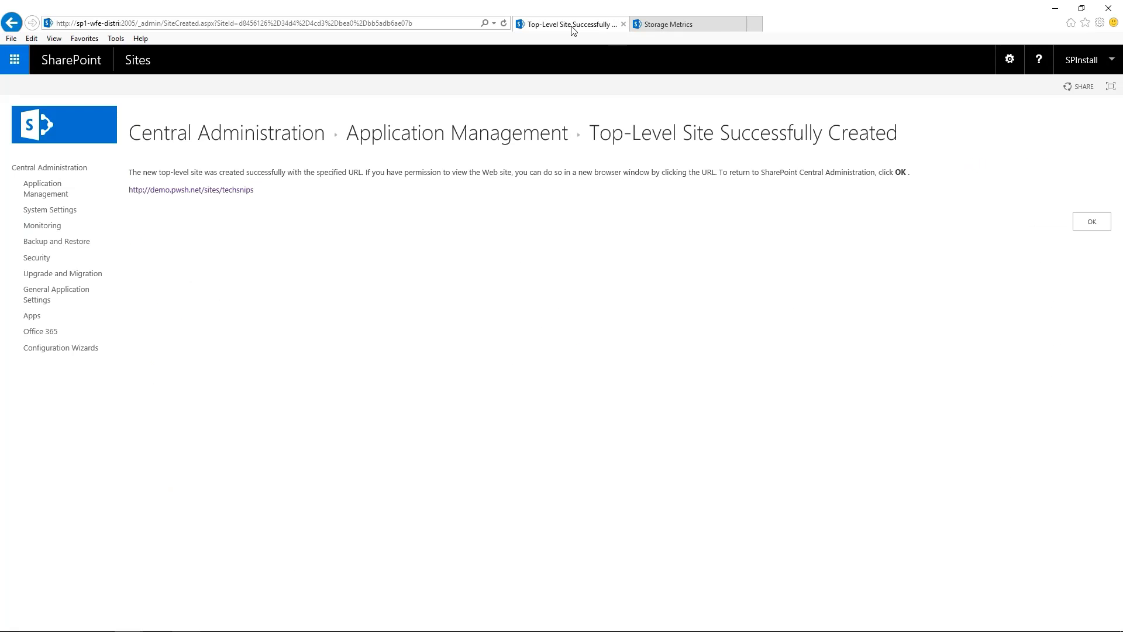
click(1104, 227)
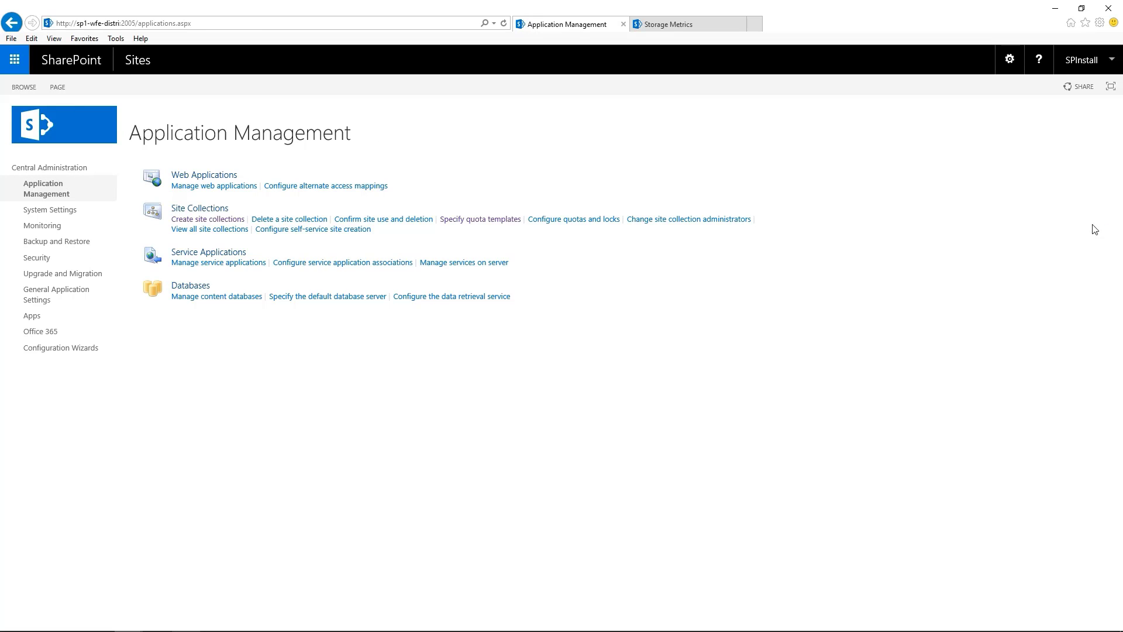
Raise Techsnips Quota to a 10240 MB storage limit with an 8192 MB warning level
click(501, 221)
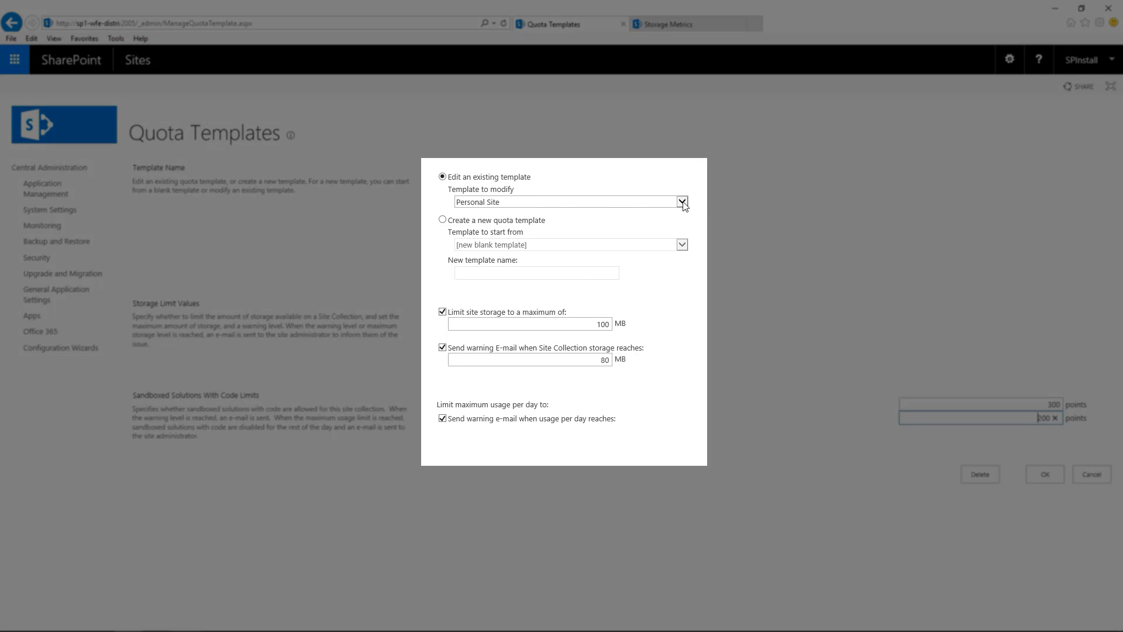
click(682, 201)
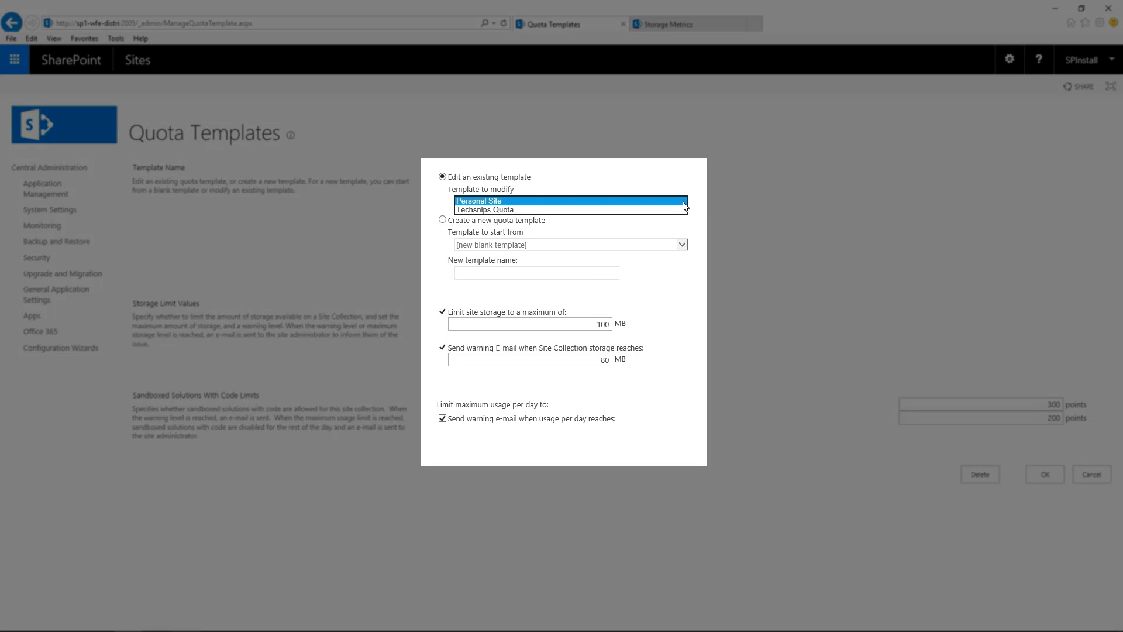
click(615, 209)
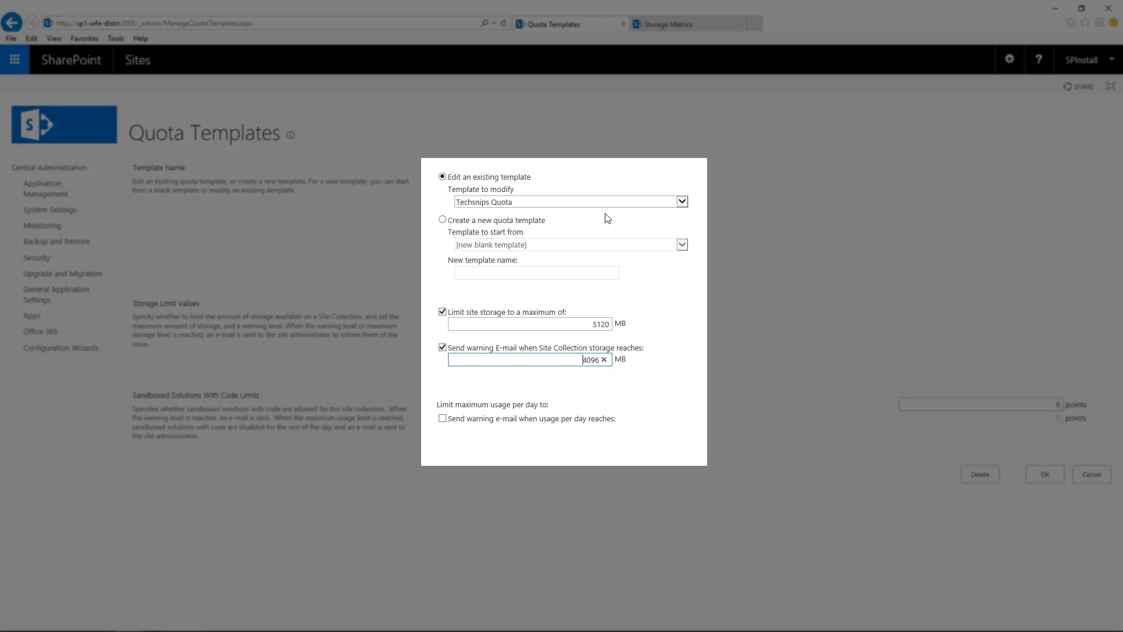
double_click(592, 323)
text(10240)
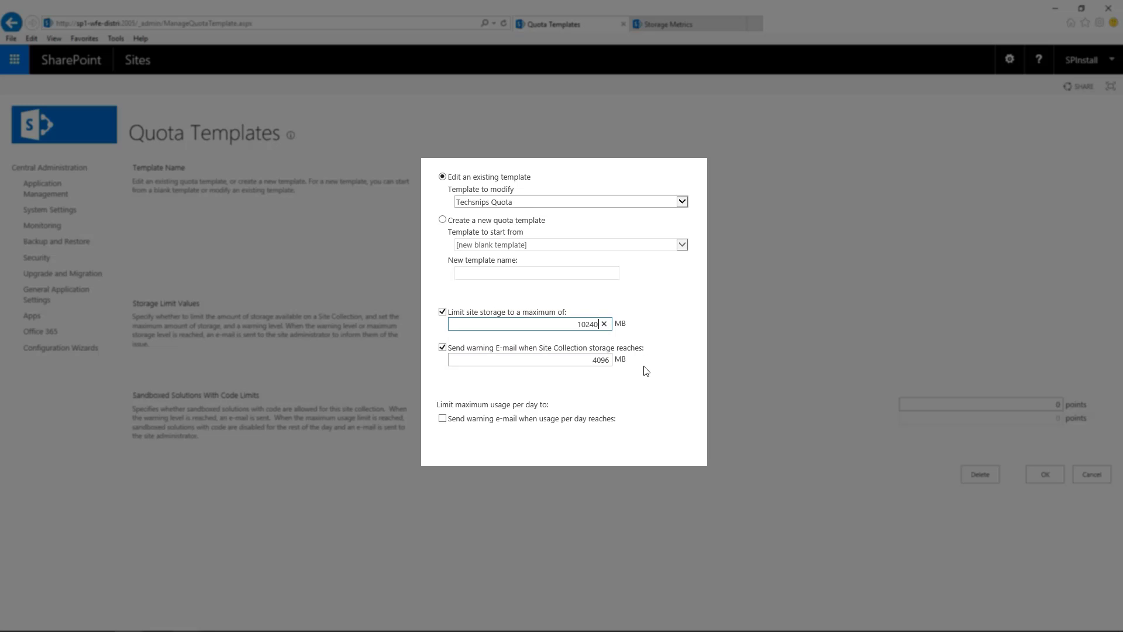
double_click(600, 360)
text(8192)
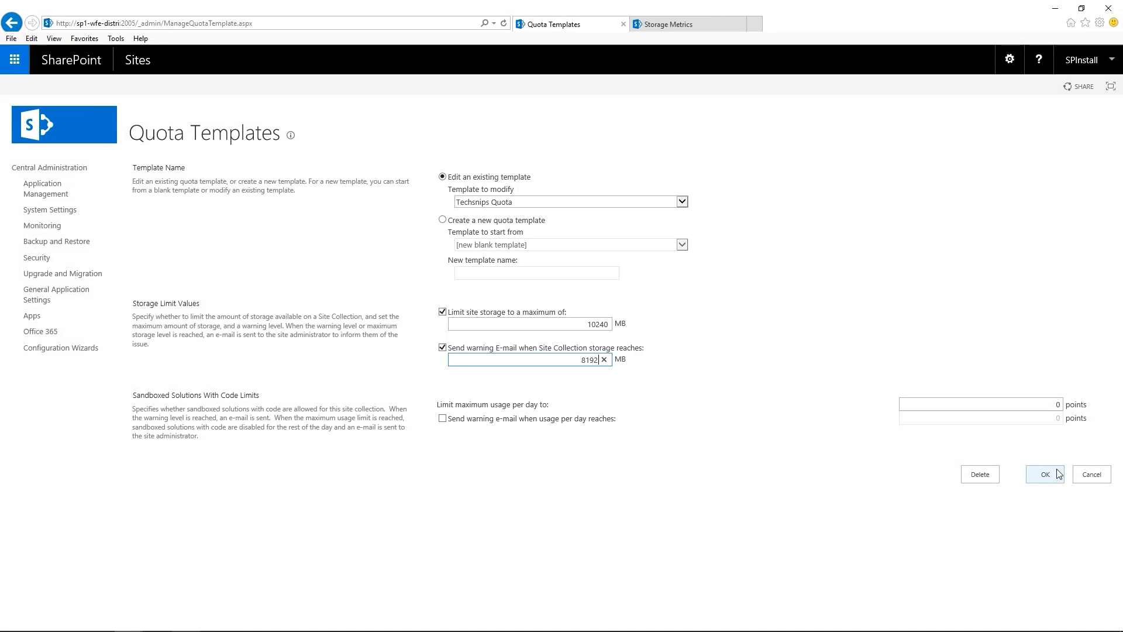
click(1046, 474)
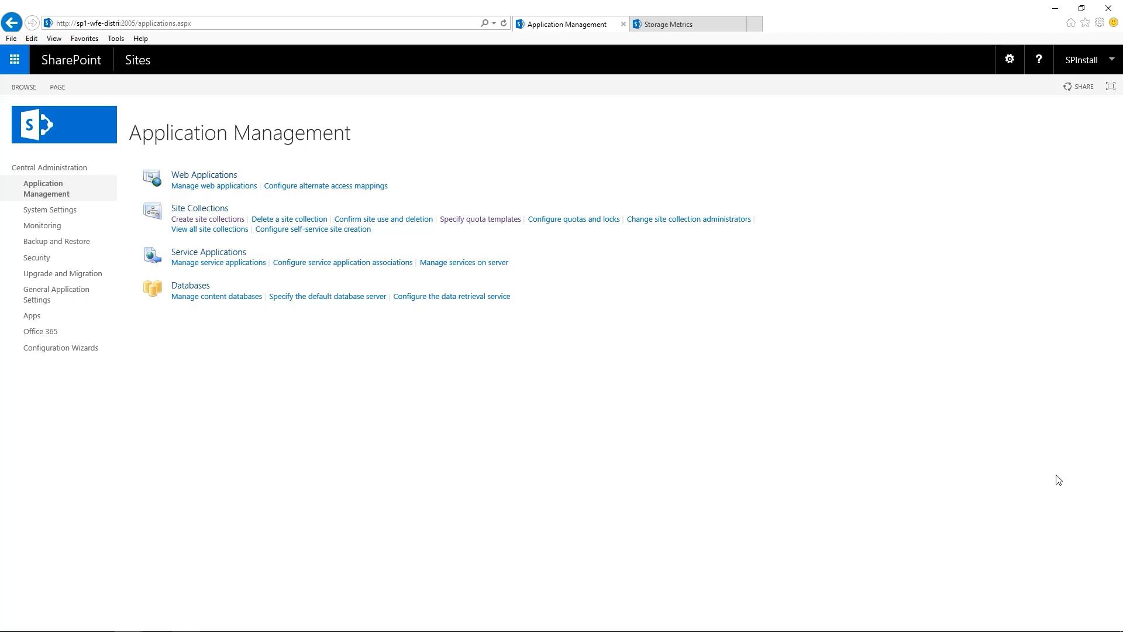
Open Site Collection Quotas and Locks and select the /sites/techsnips site collection
click(594, 222)
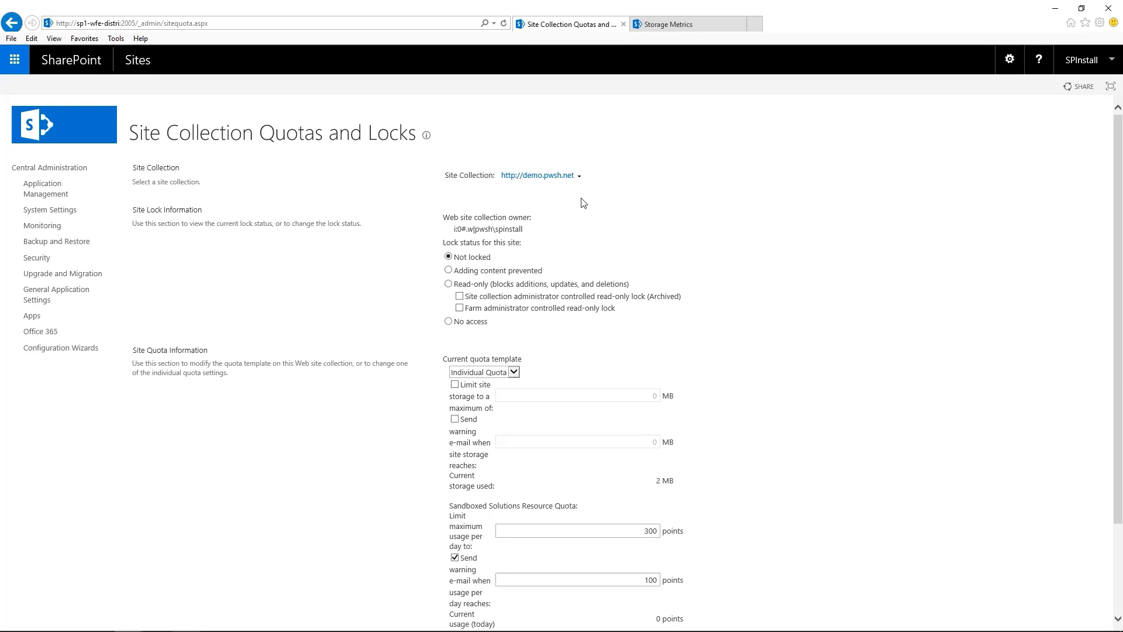
click(580, 179)
click(572, 194)
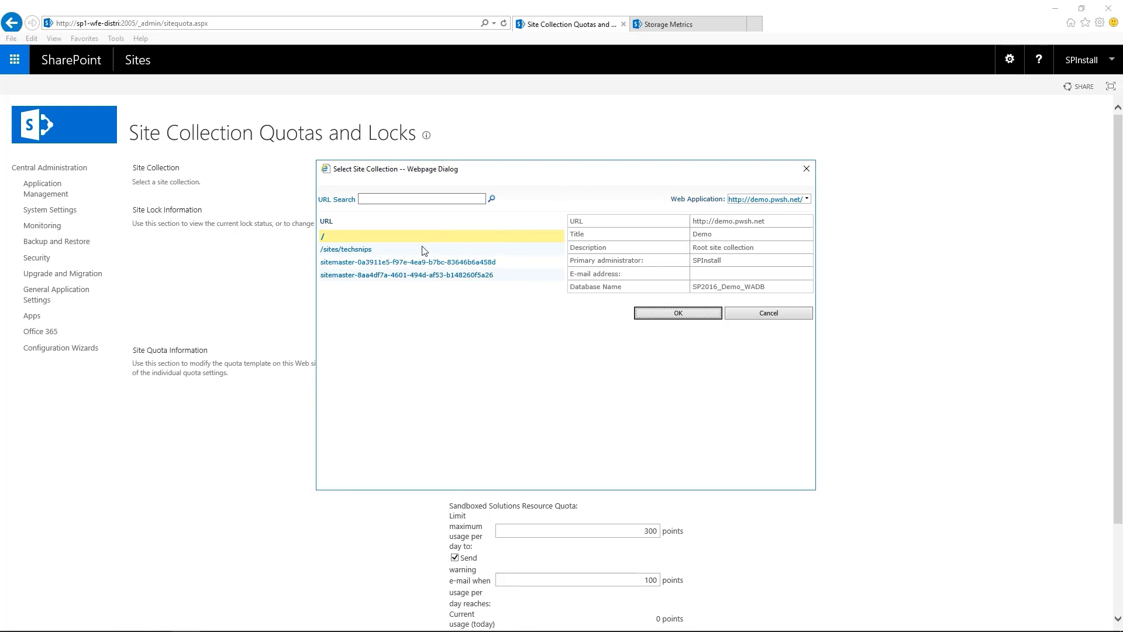
click(363, 251)
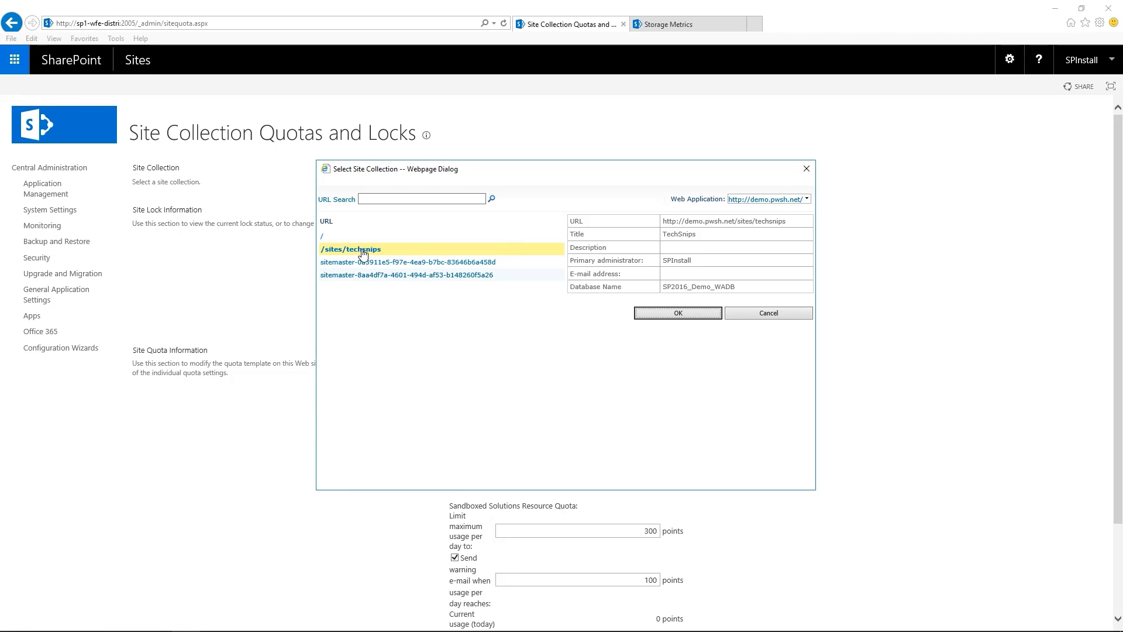
click(667, 318)
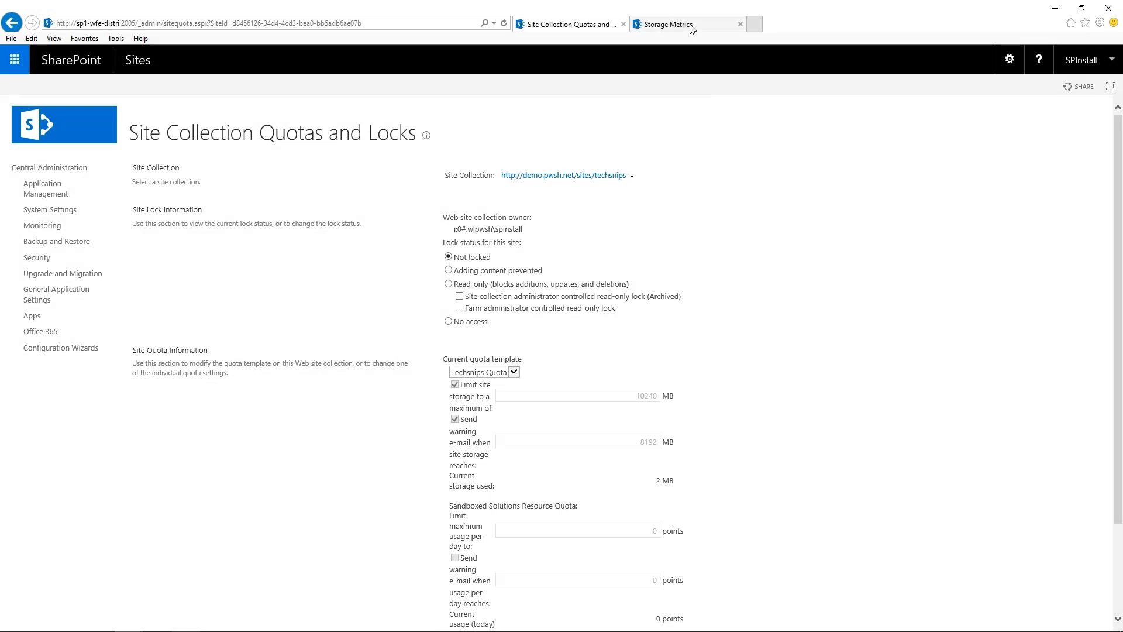
Apply Techsnips Quota to techsnips and confirm Storage Metrics shows 10.00 GB free of 10.00 GB
click(691, 25)
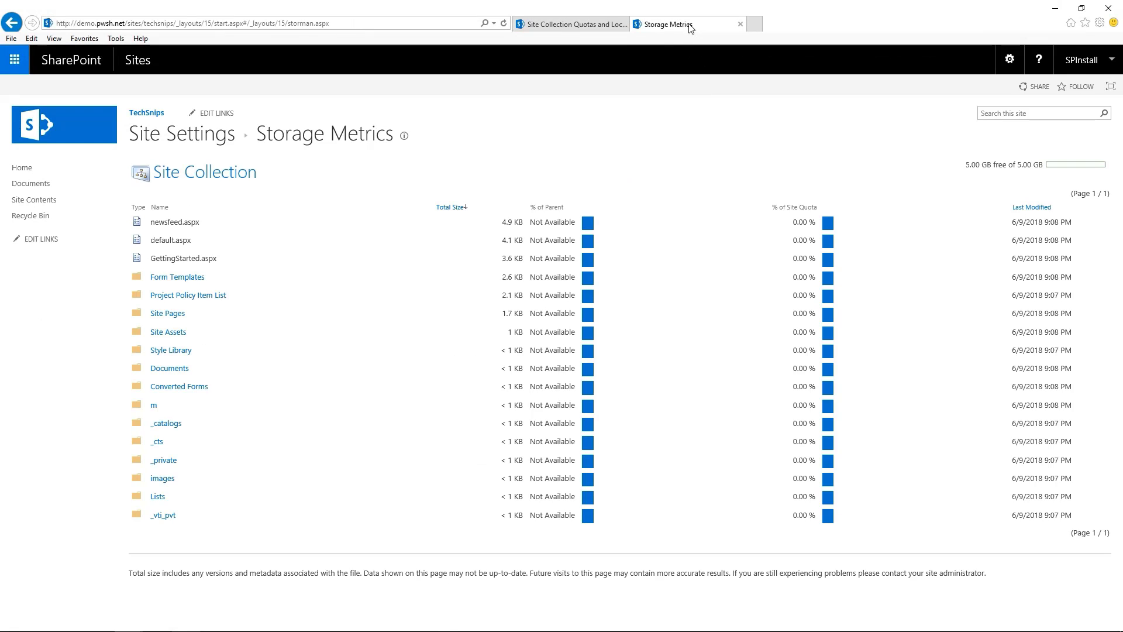
click(504, 24)
click(557, 23)
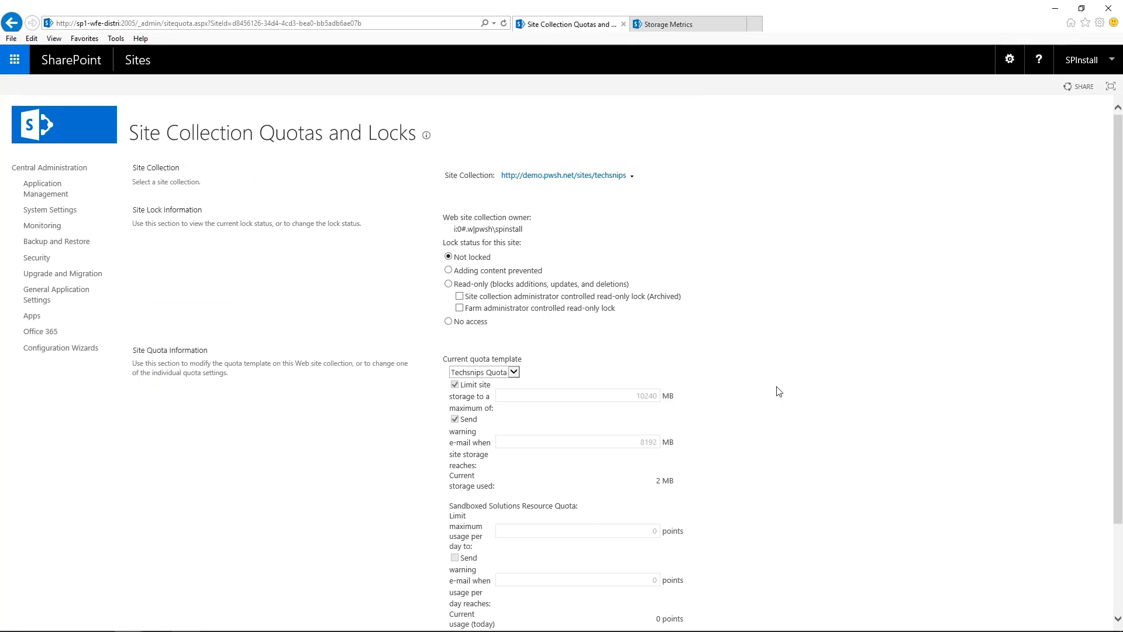
scroll(810, 452, down, 2)
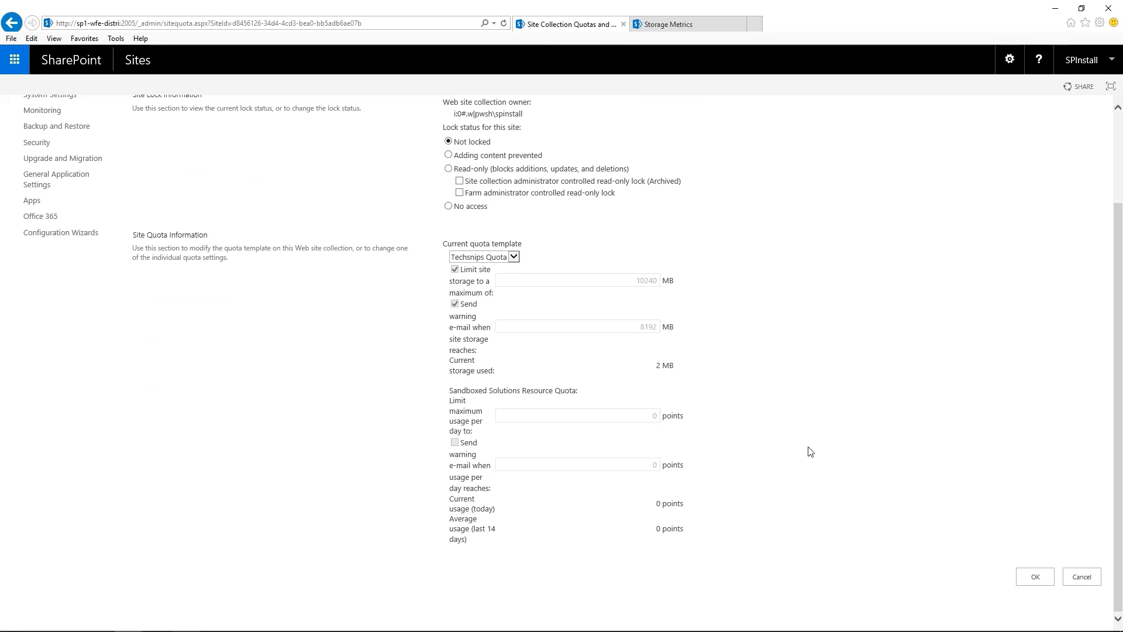
click(1035, 578)
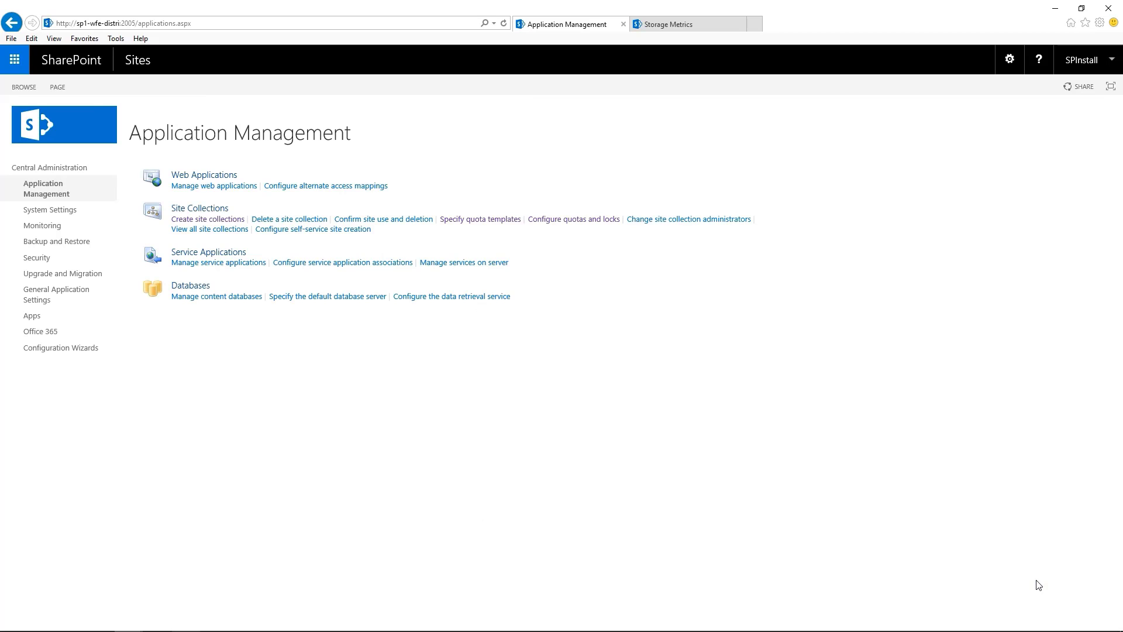
click(680, 26)
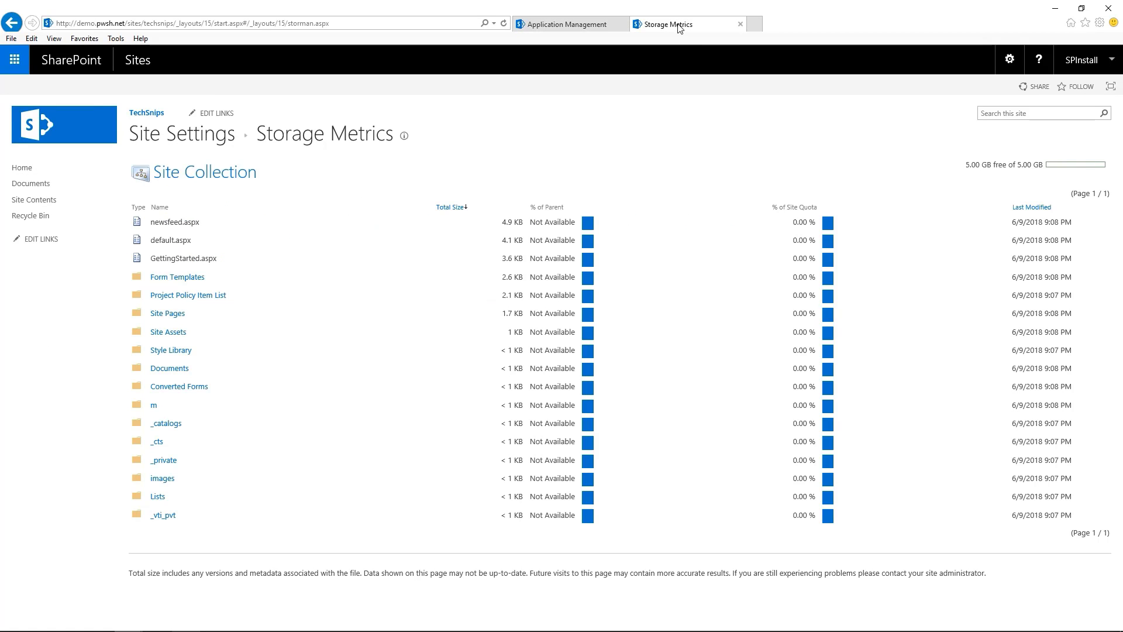
click(505, 24)
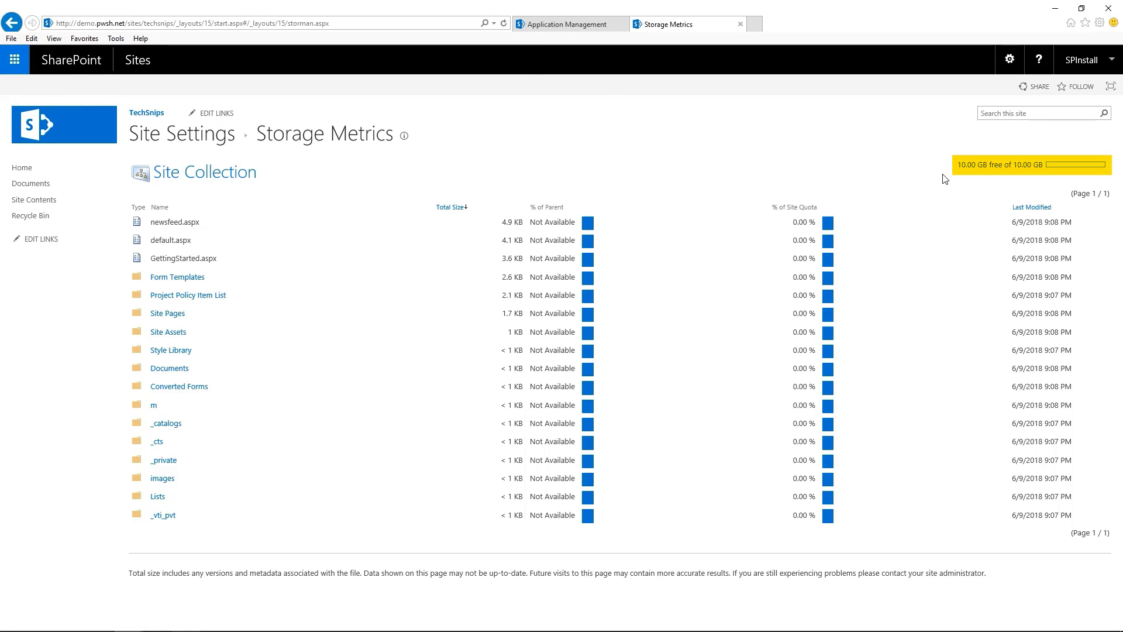
click(571, 27)
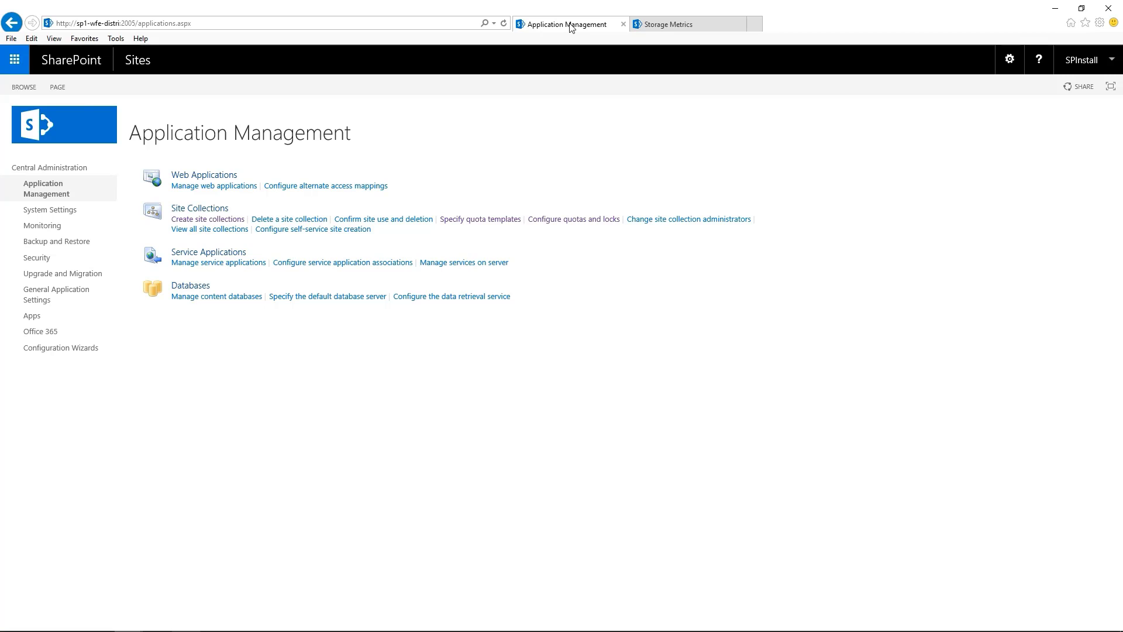
Delete the Techsnips Quota template and verify only Personal Site remains
click(483, 221)
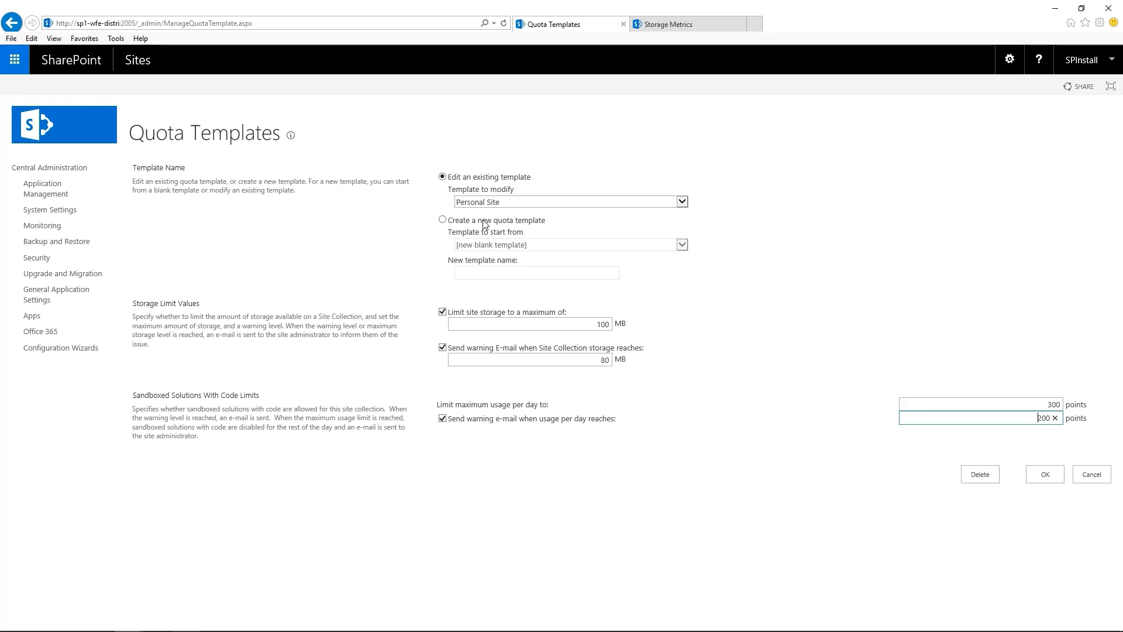
click(682, 202)
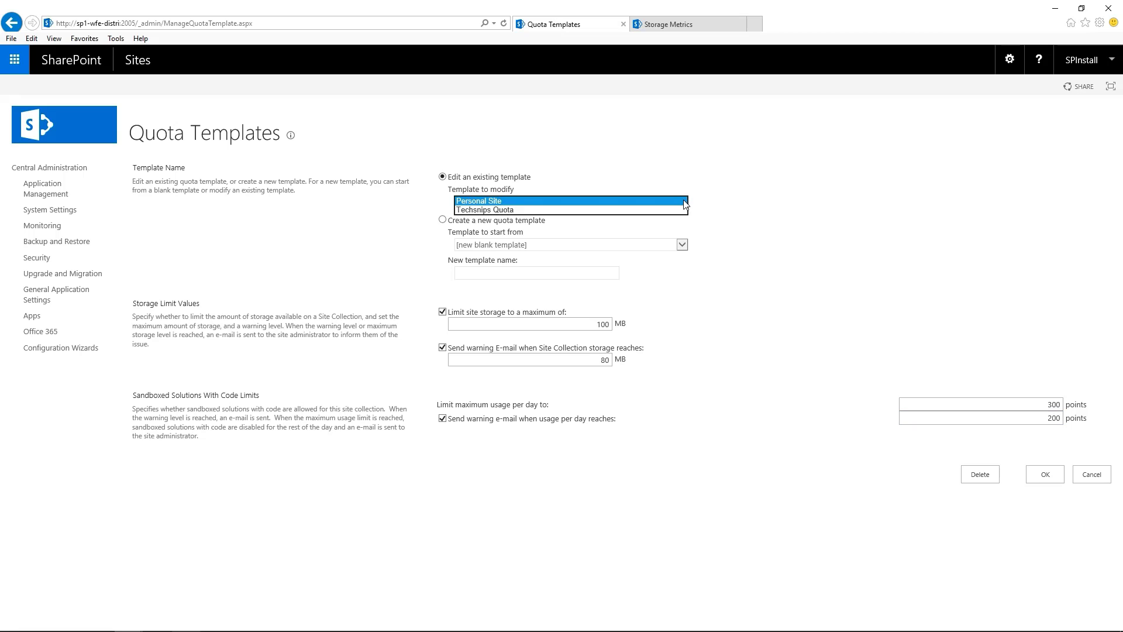
click(614, 210)
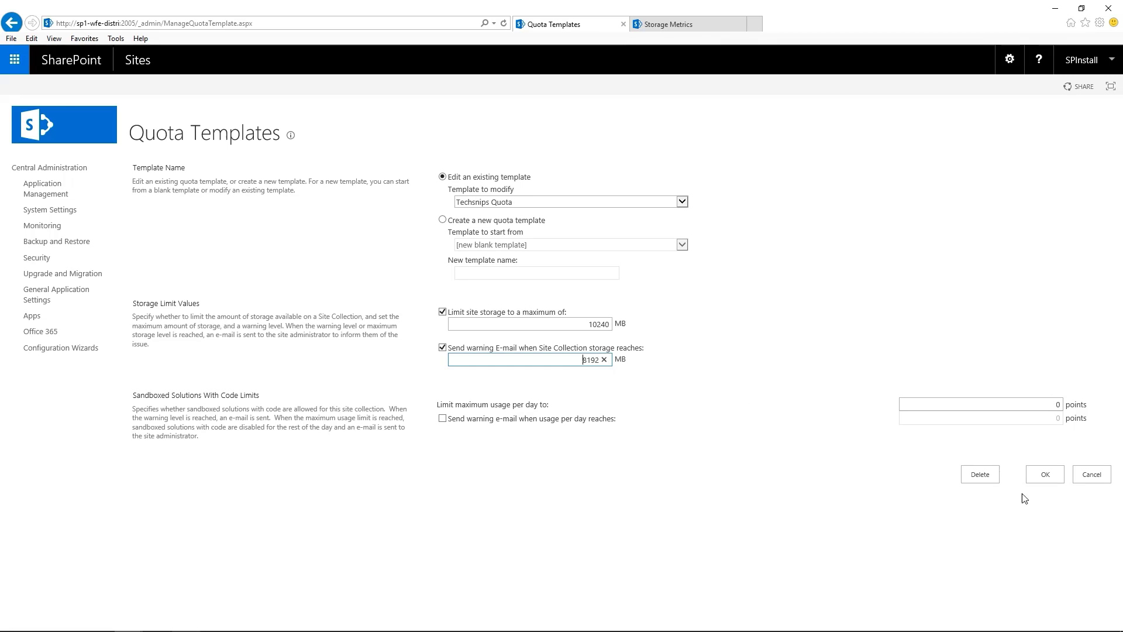
click(993, 478)
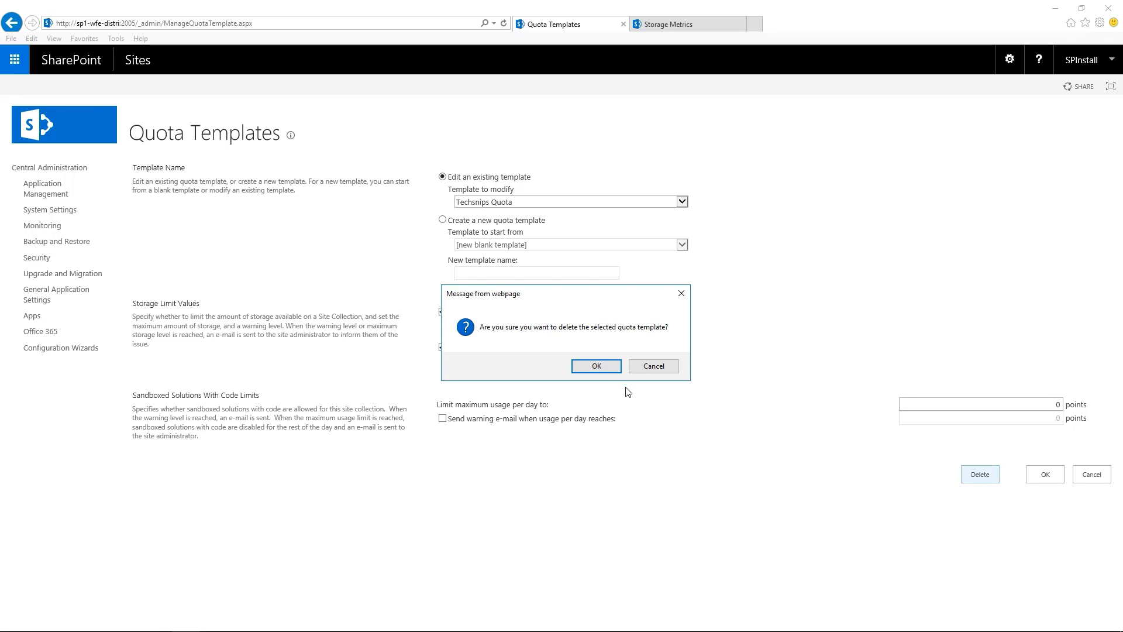
click(596, 366)
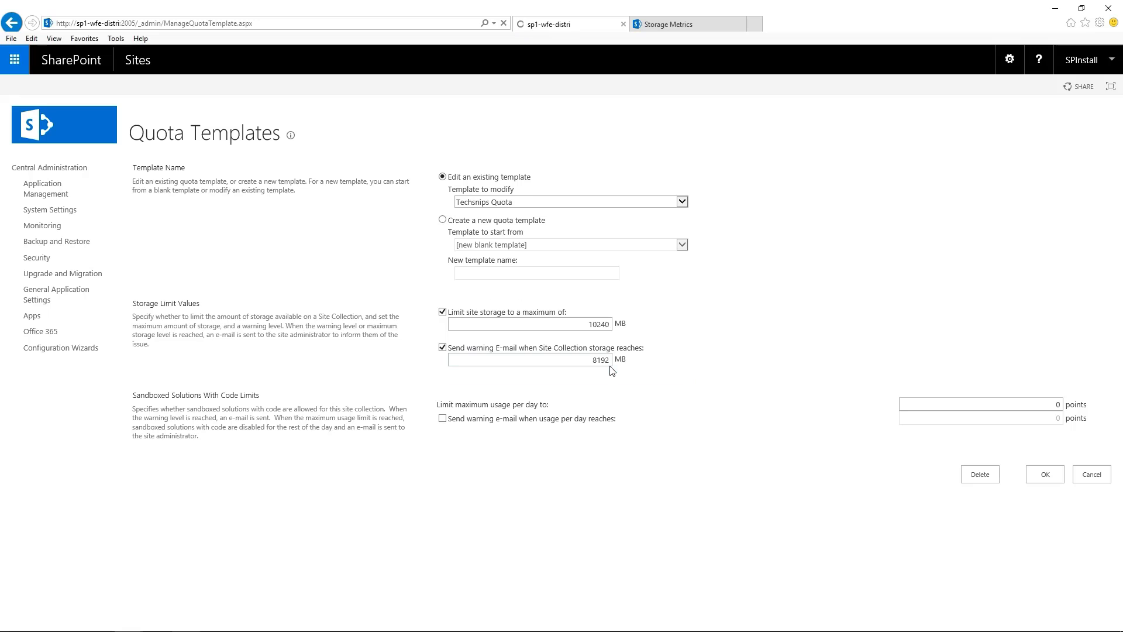
click(686, 203)
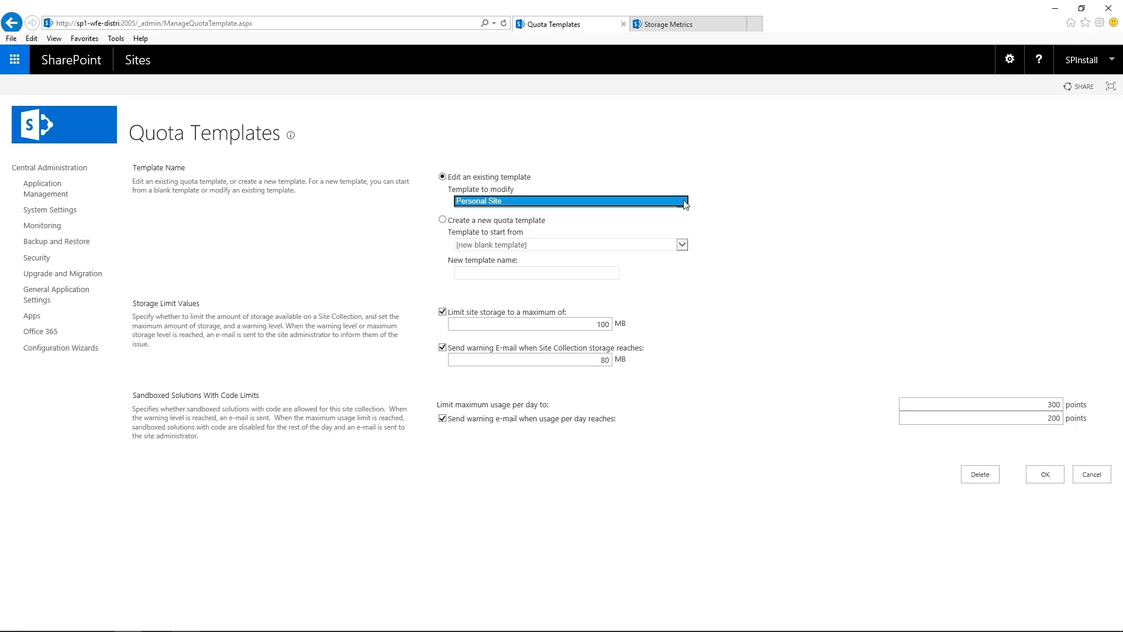
click(717, 218)
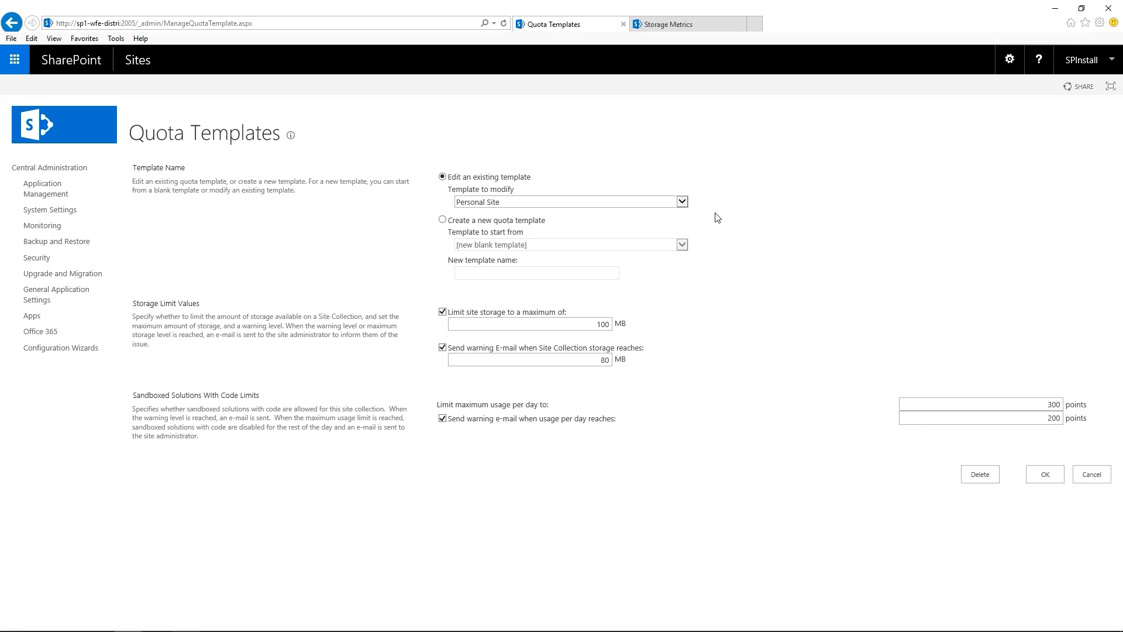